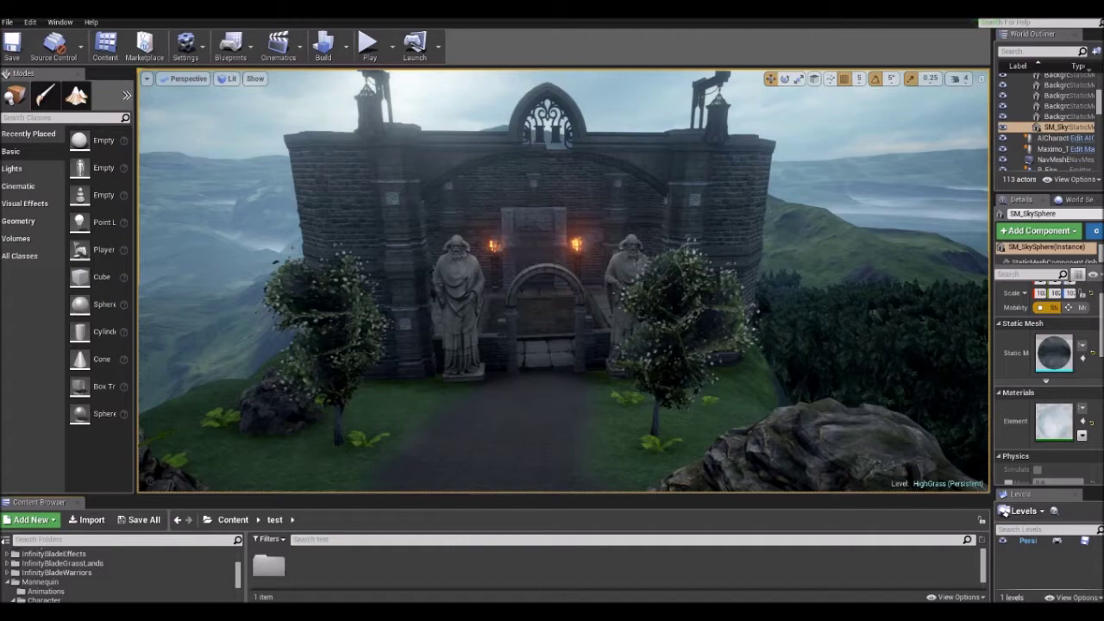
# Step: Start Play In Editor and run the mannequin along the path toward the castle gate
pyautogui.click(473, 303)
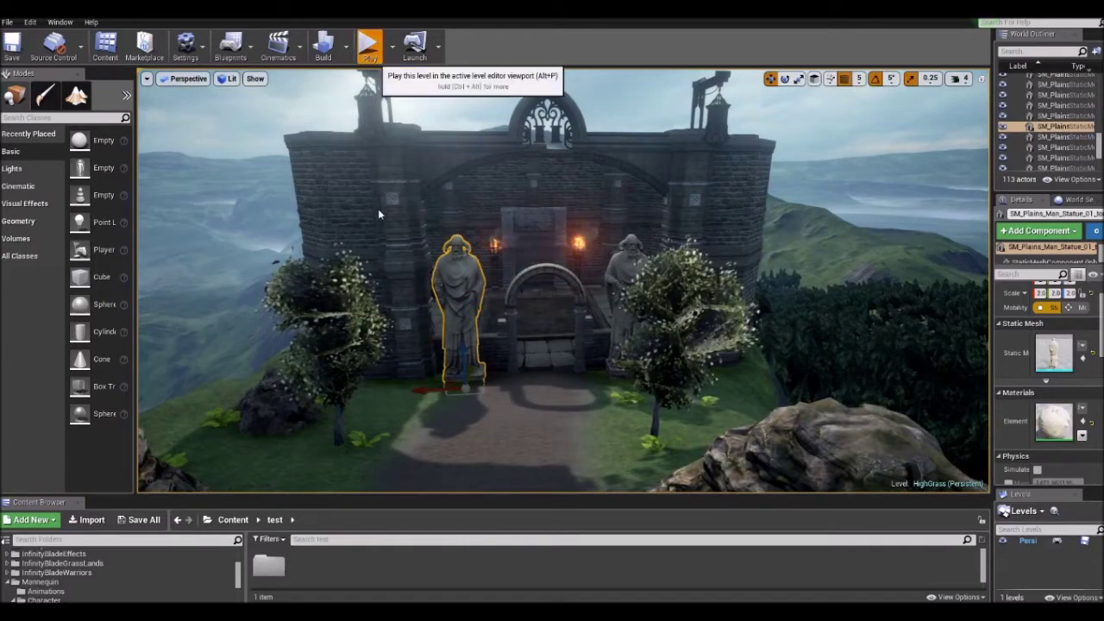
pyautogui.click(368, 47)
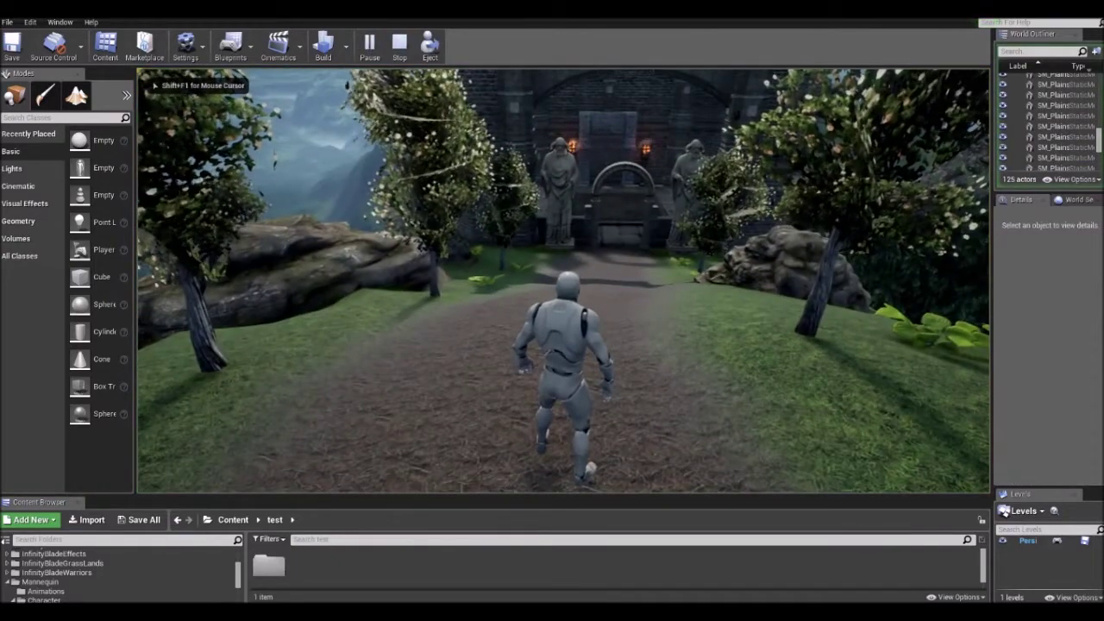
pyautogui.press('w')
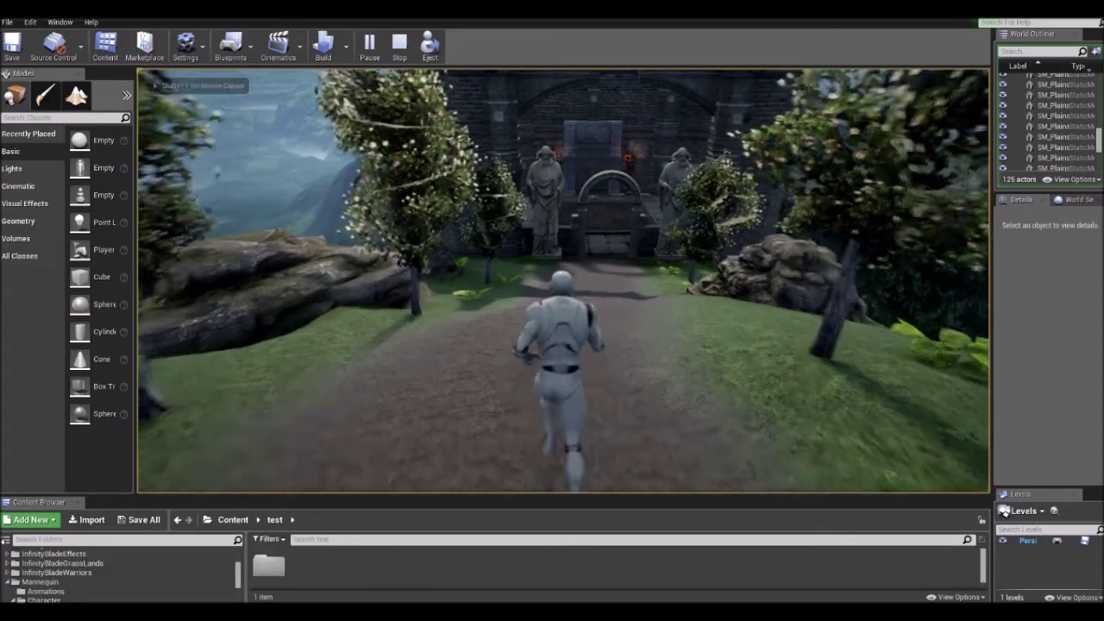
pyautogui.press('w')
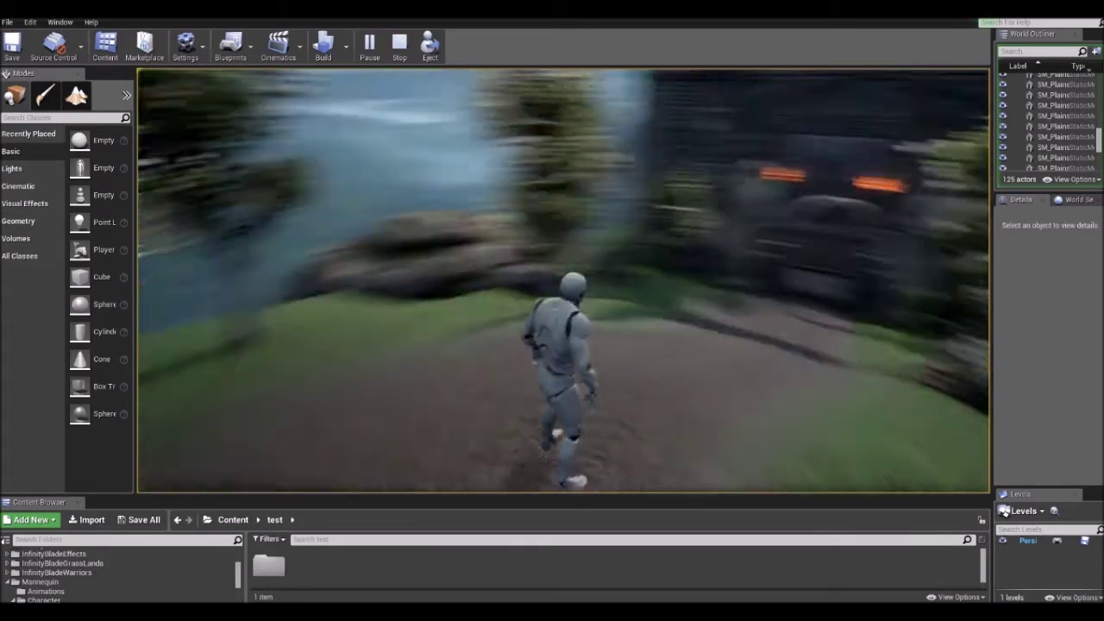
pyautogui.press('w')
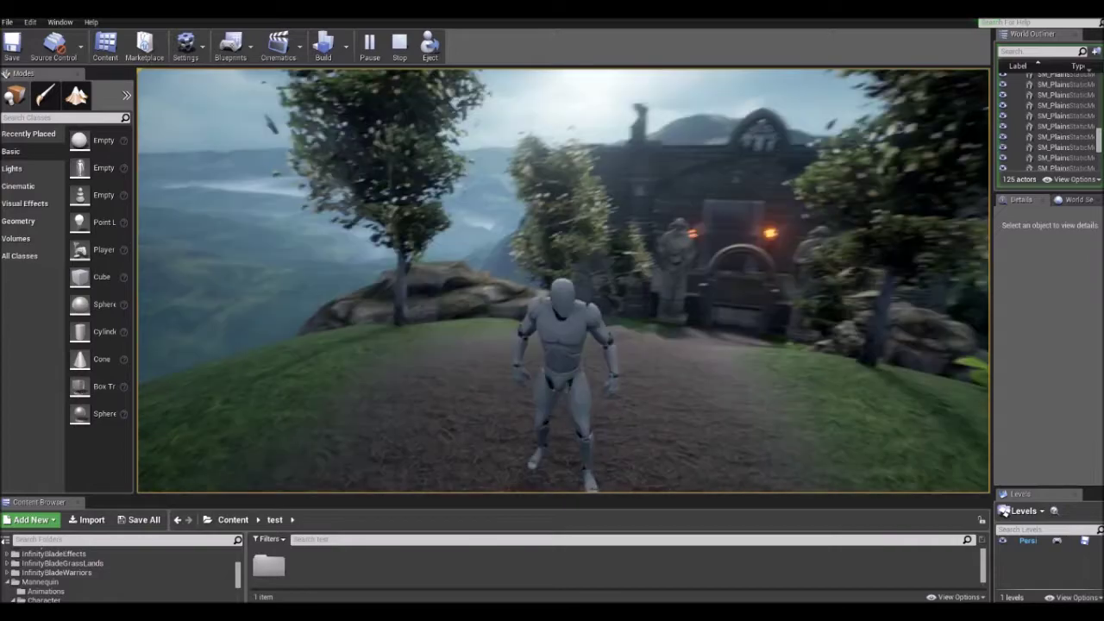
pyautogui.press('w')
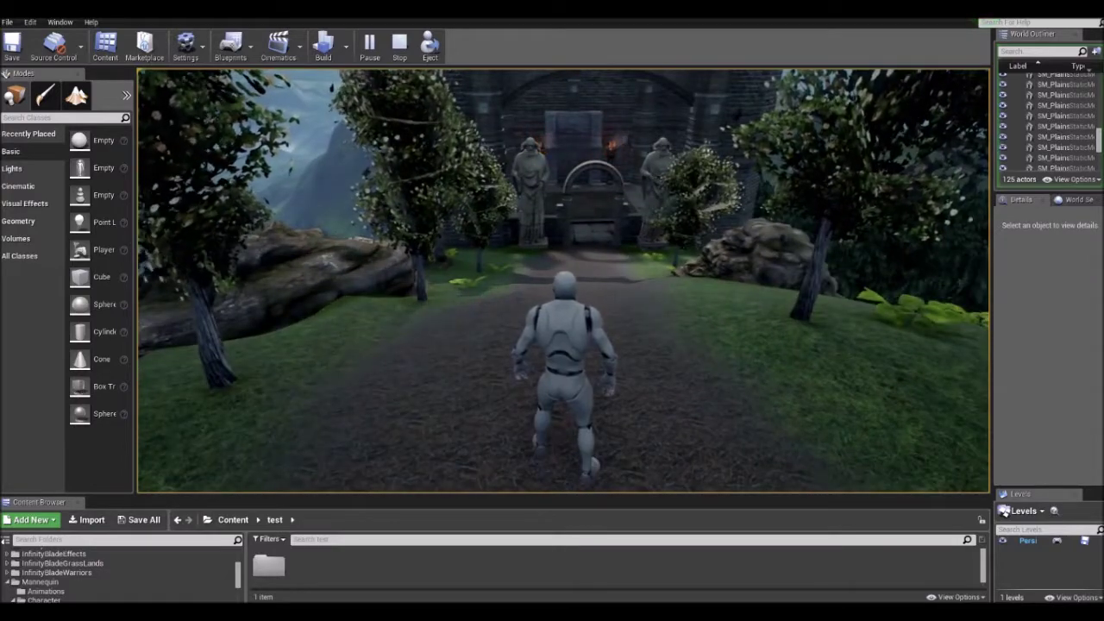
pyautogui.press('w')
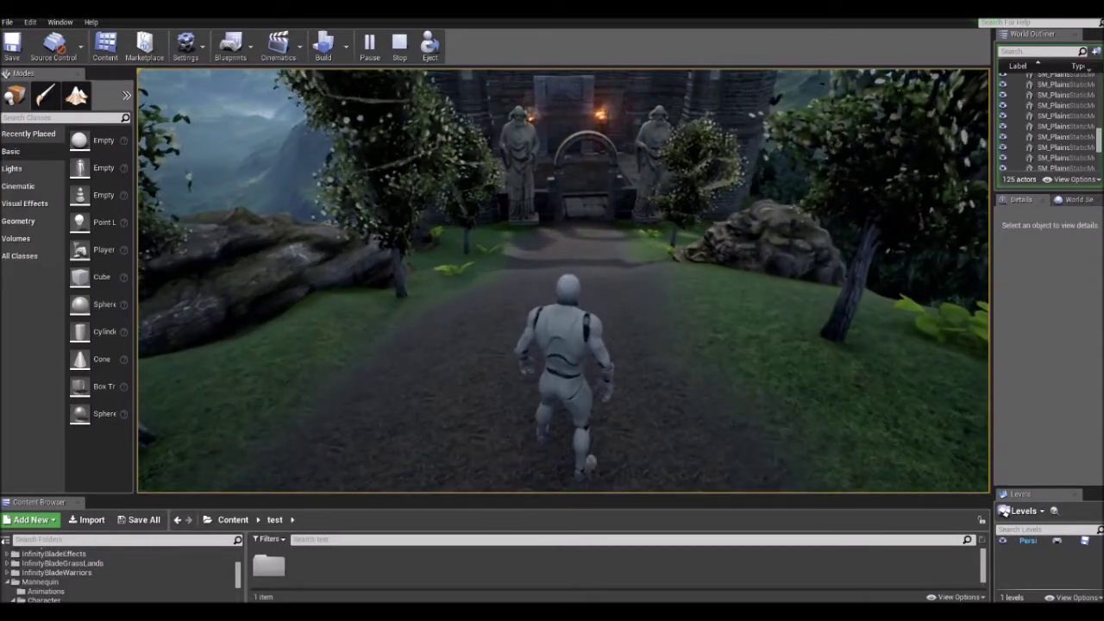
pyautogui.press('w')
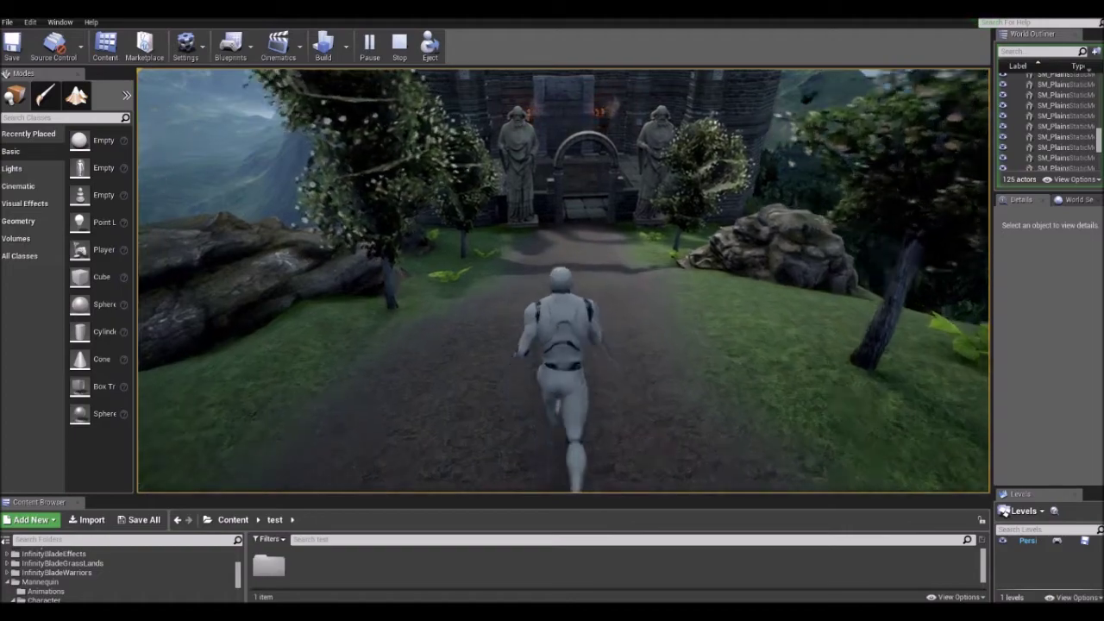
# Step: Keep running the mannequin past the cliff rock and up the dirt path, then stop playing
pyautogui.press('w')
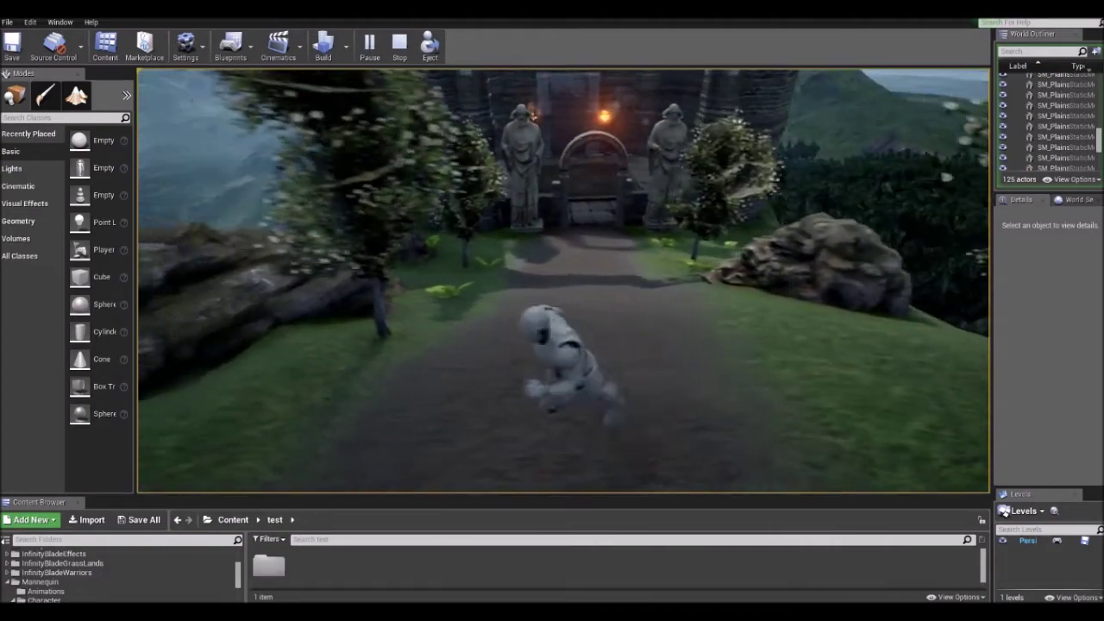
pyautogui.press('w')
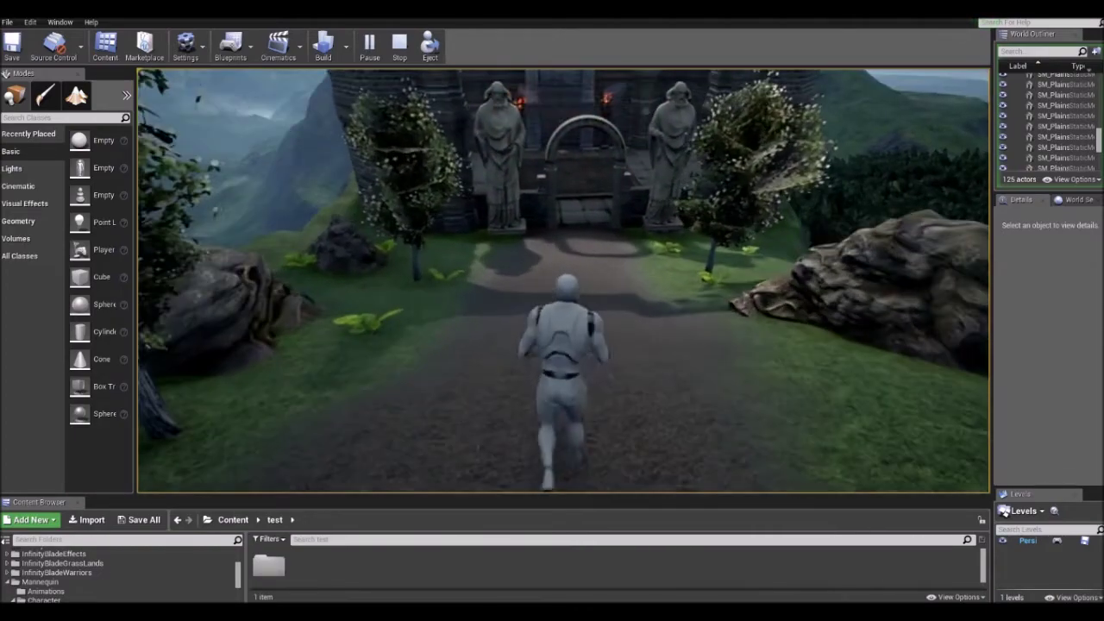
pyautogui.press('w')
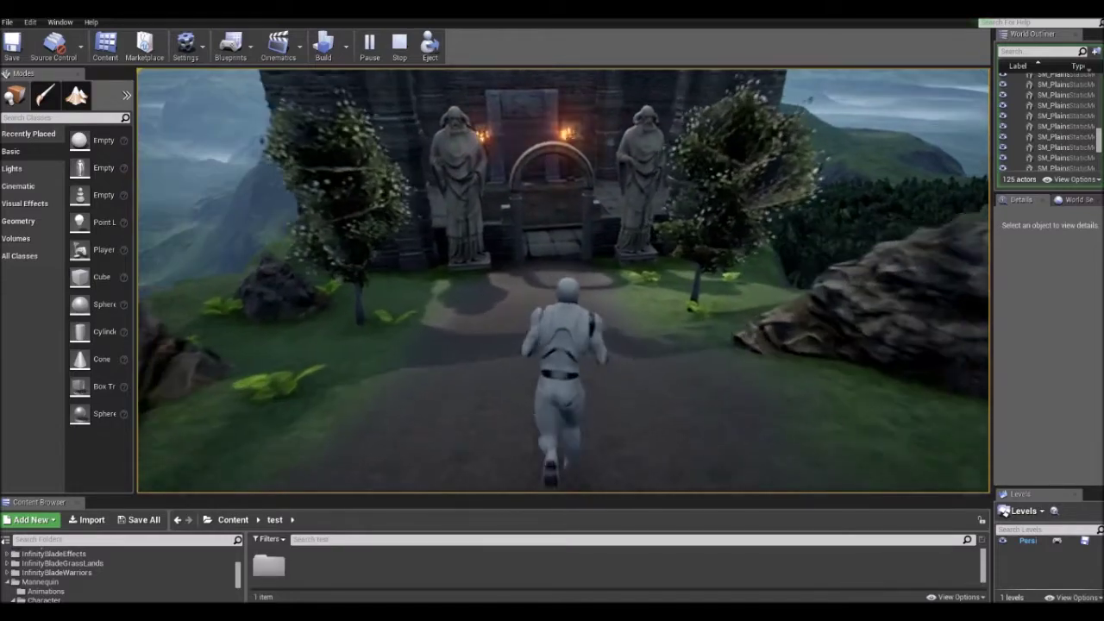
pyautogui.press('w')
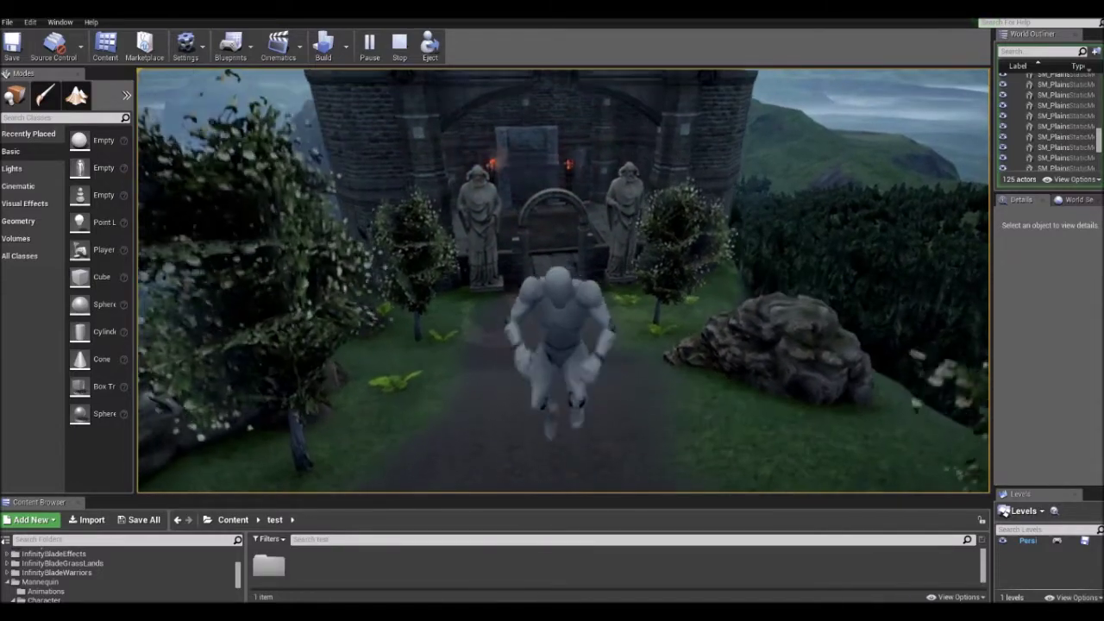
pyautogui.press('w')
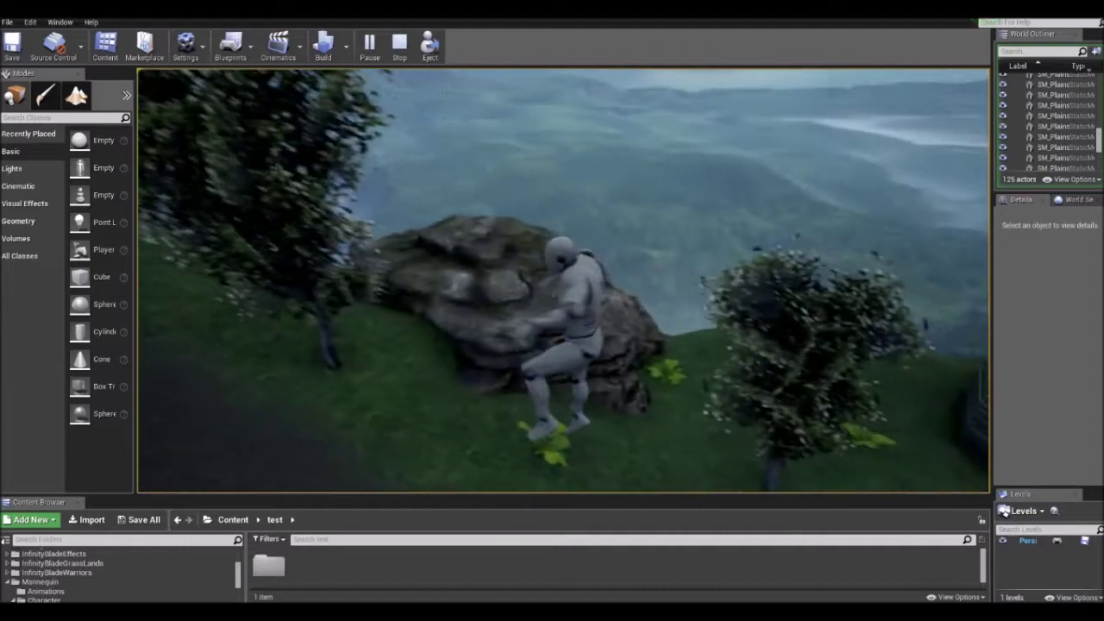
pyautogui.press('w')
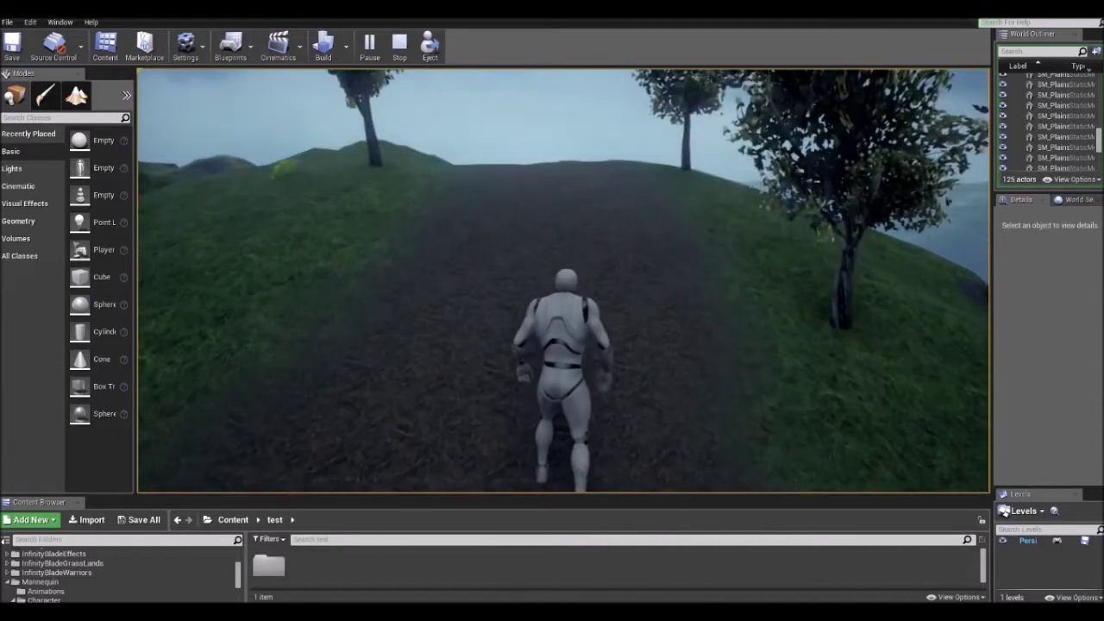
pyautogui.press('w')
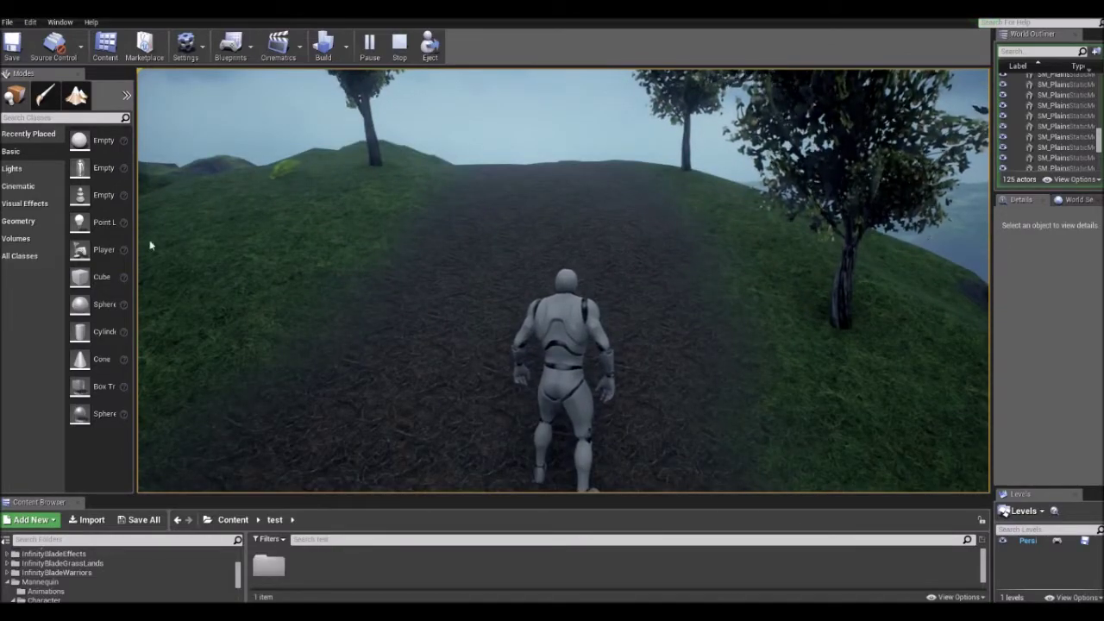
pyautogui.press('Escape')
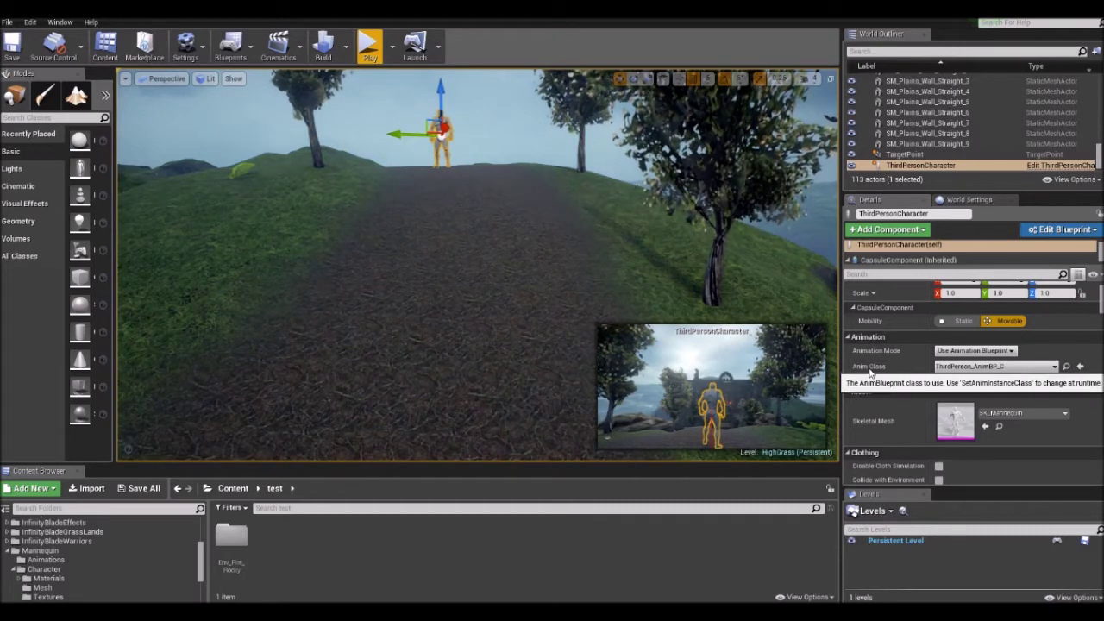
# Step: Set the ThirdPersonCharacter's Anim Class to None in the Details panel
pyautogui.click(960, 367)
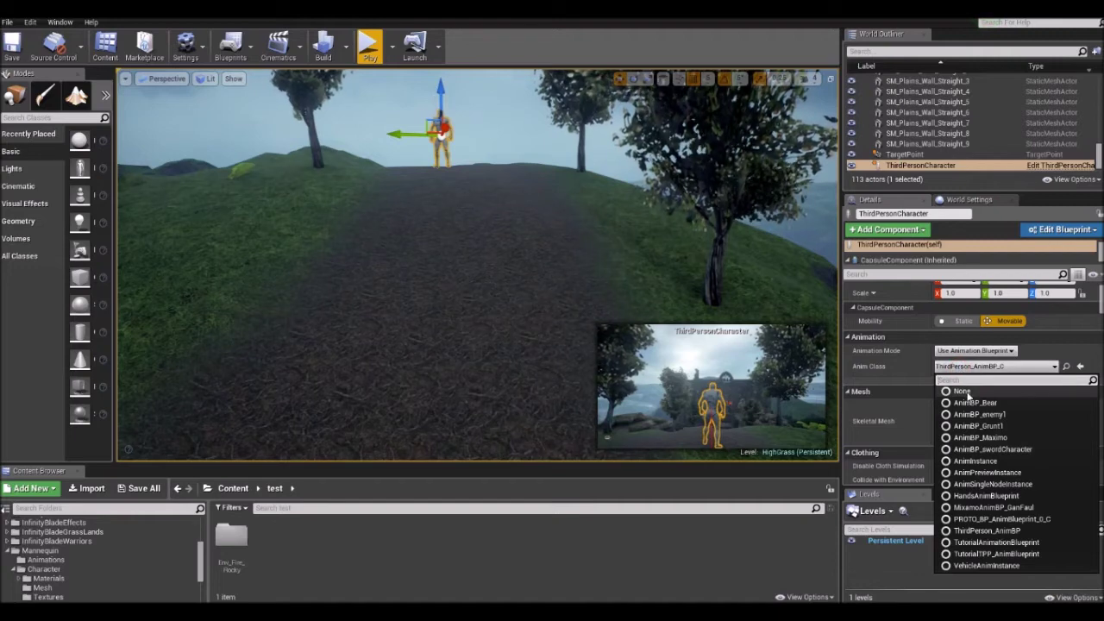
pyautogui.click(962, 391)
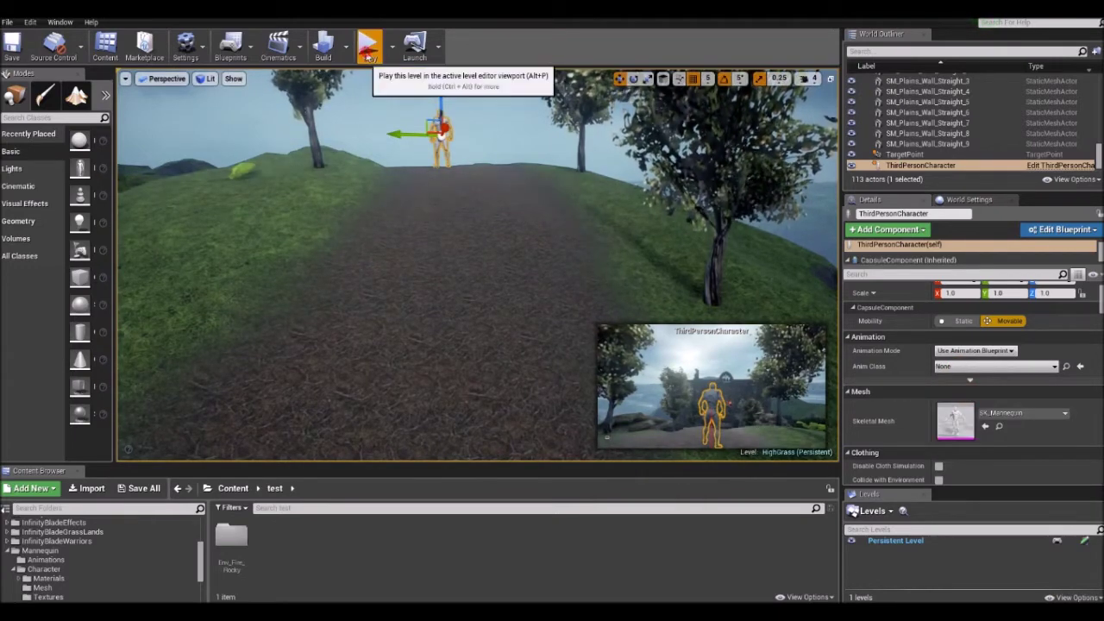
# Step: Play the level again, walking the stiff T-posed mannequin along the hillside path, then stop
pyautogui.click(367, 50)
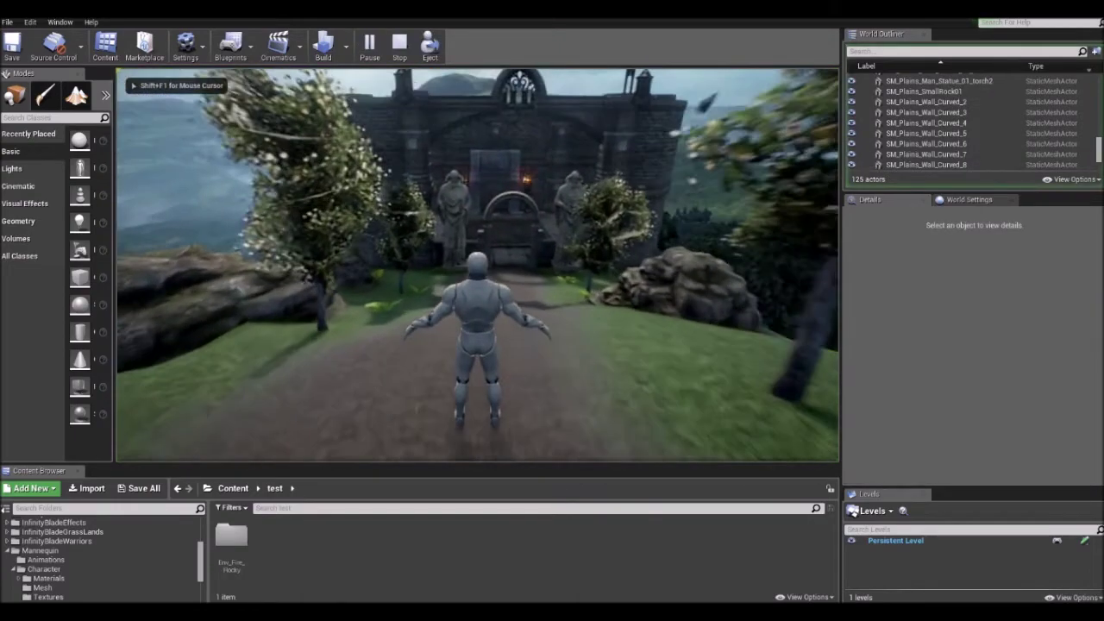
pyautogui.press('w')
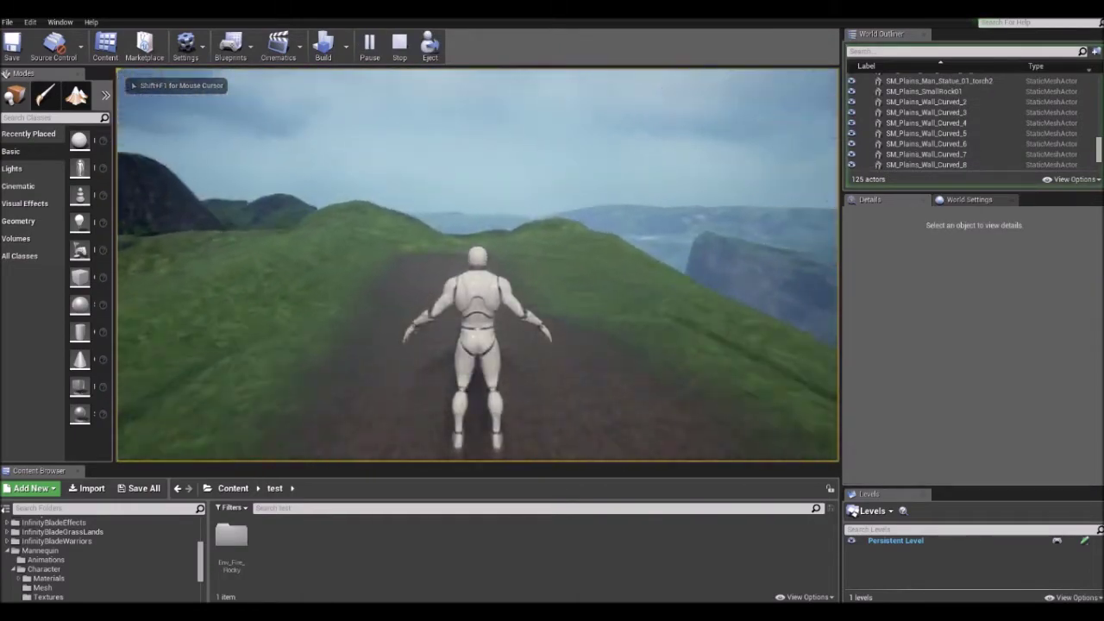
pyautogui.press('w')
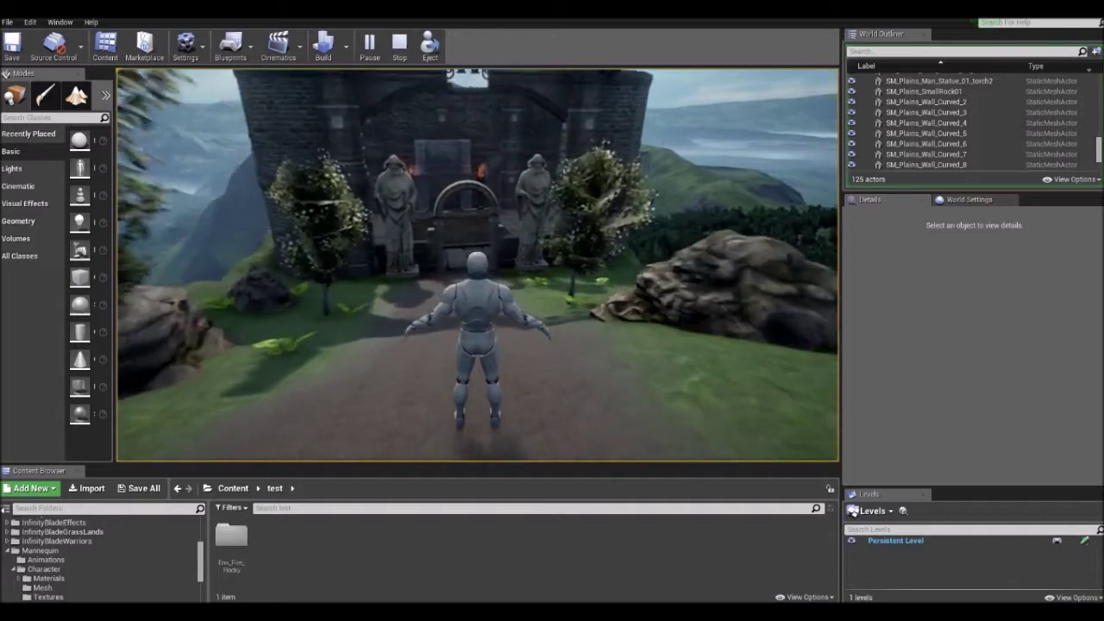
pyautogui.press('w')
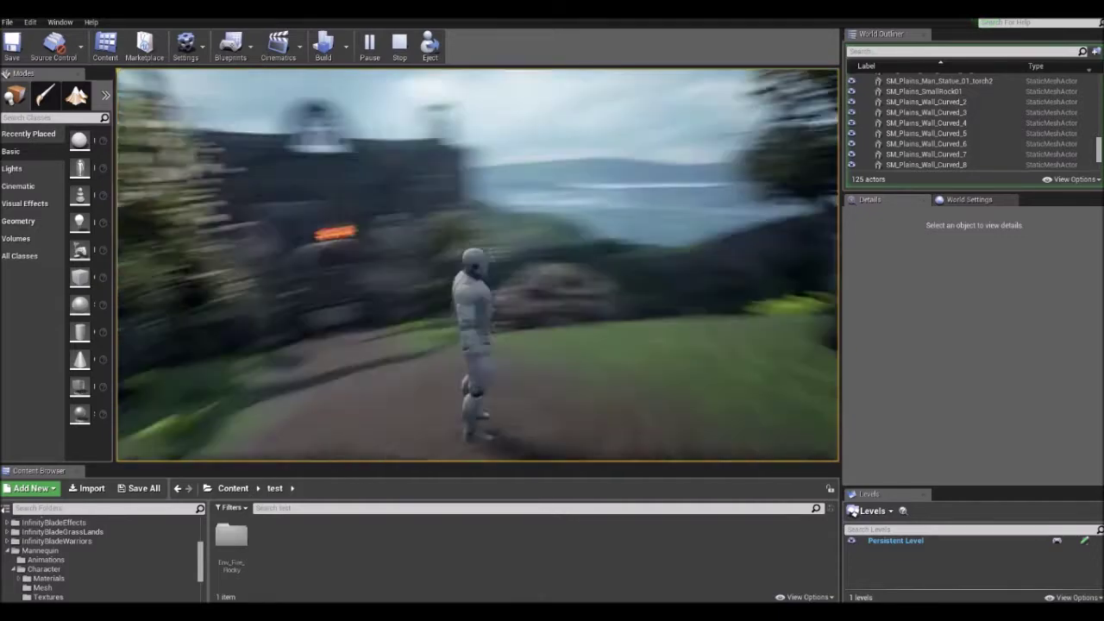
pyautogui.press('w')
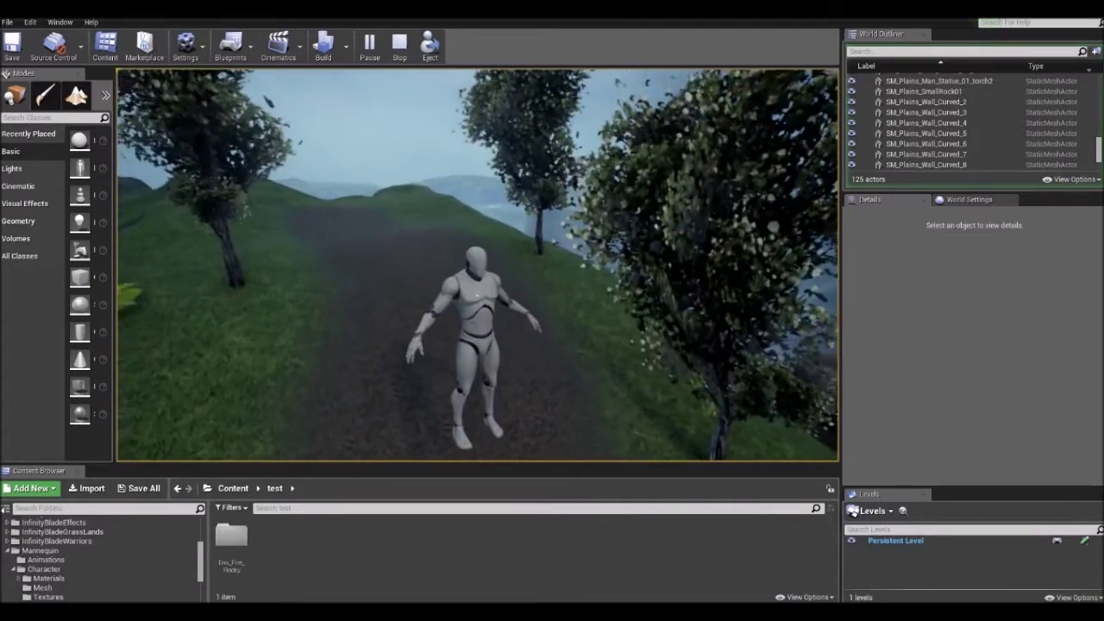
pyautogui.press('w')
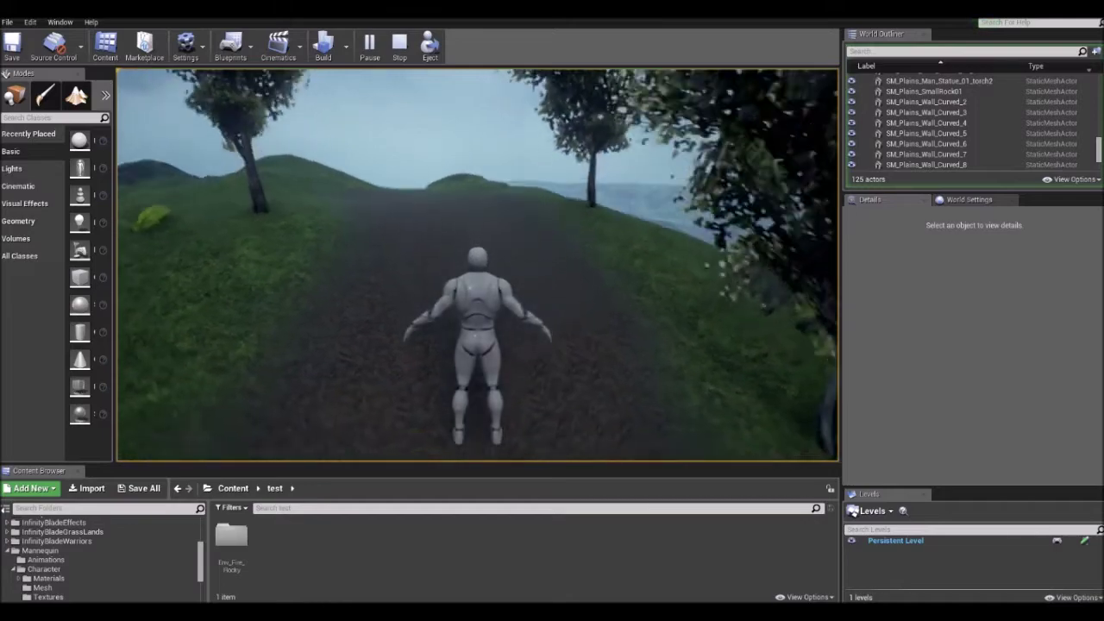
pyautogui.press('w')
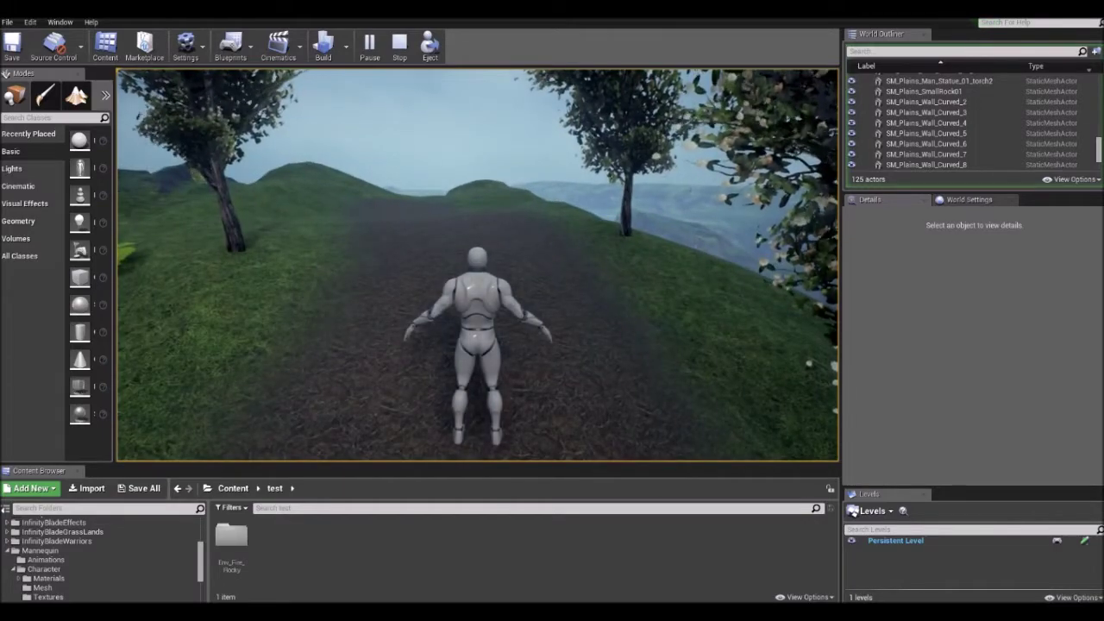
pyautogui.press('w')
pyautogui.press('w')
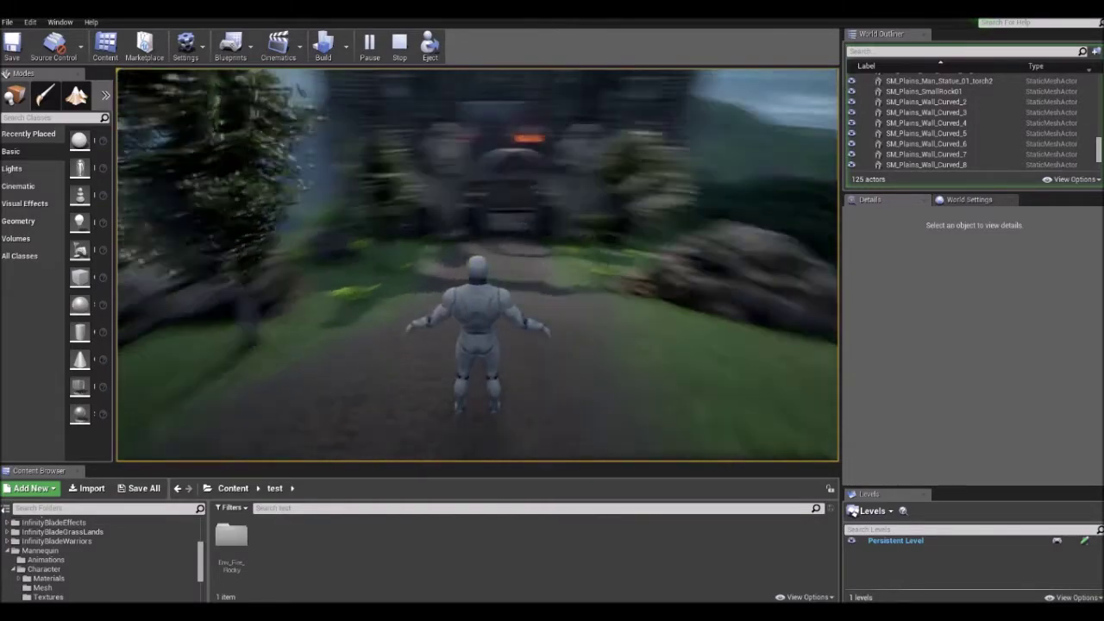
pyautogui.press('w')
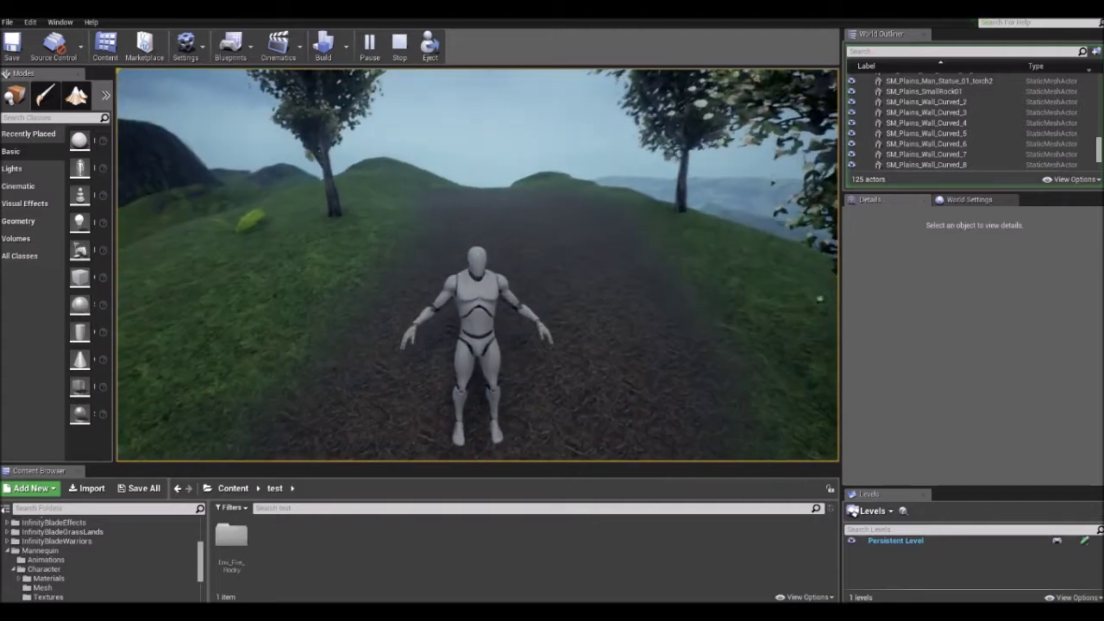
pyautogui.press('w')
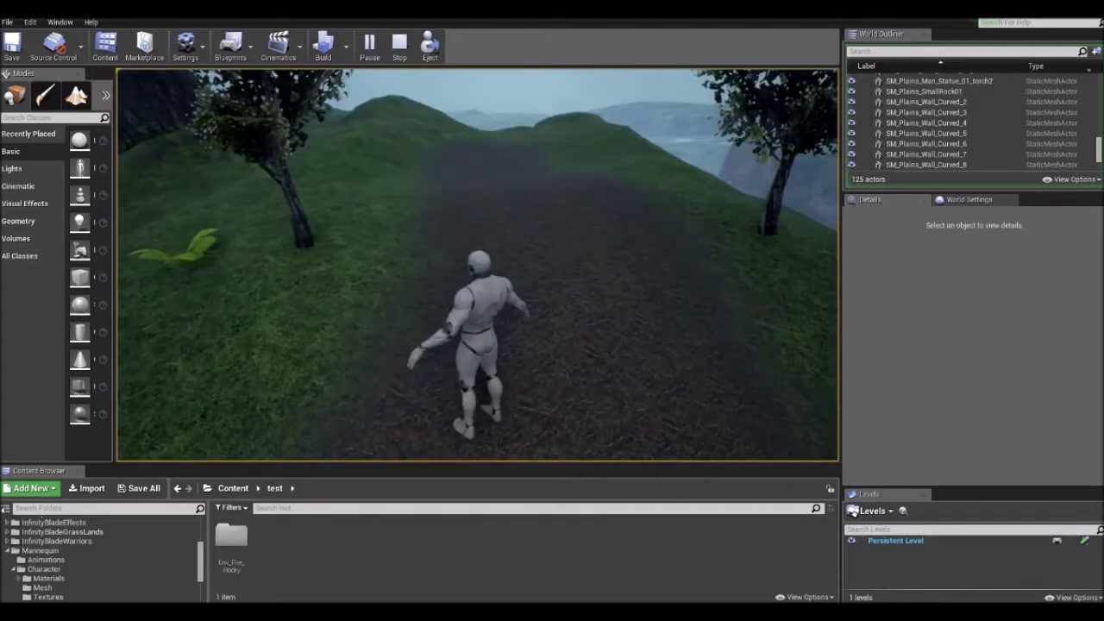
pyautogui.press('Escape')
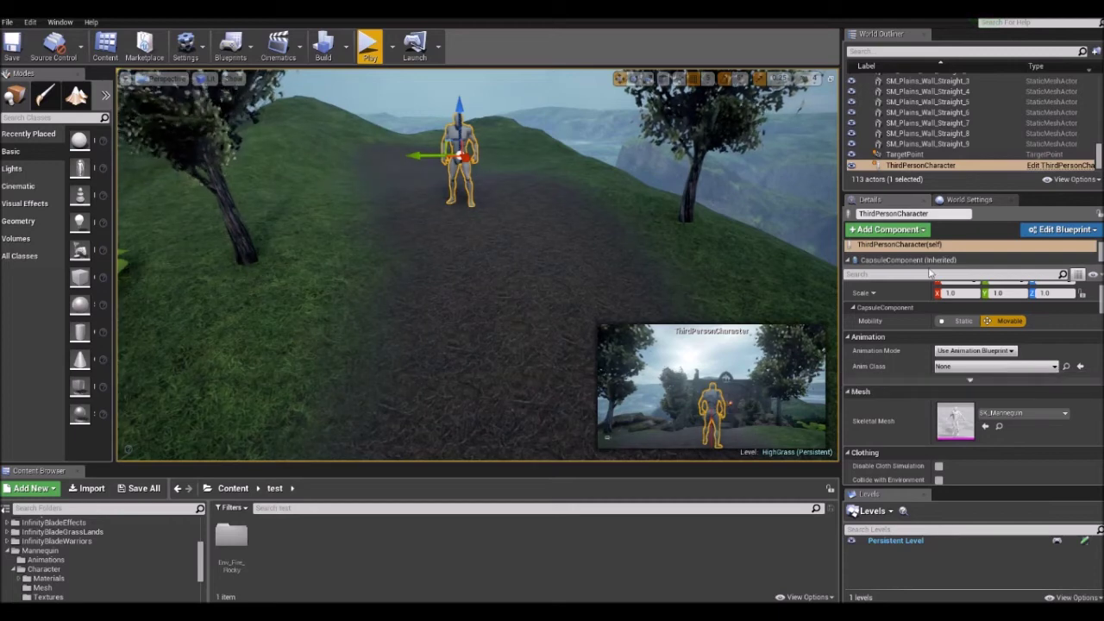
# Step: Change the character's Anim Class from None back to ThirdPerson_AnimBP
pyautogui.click(963, 367)
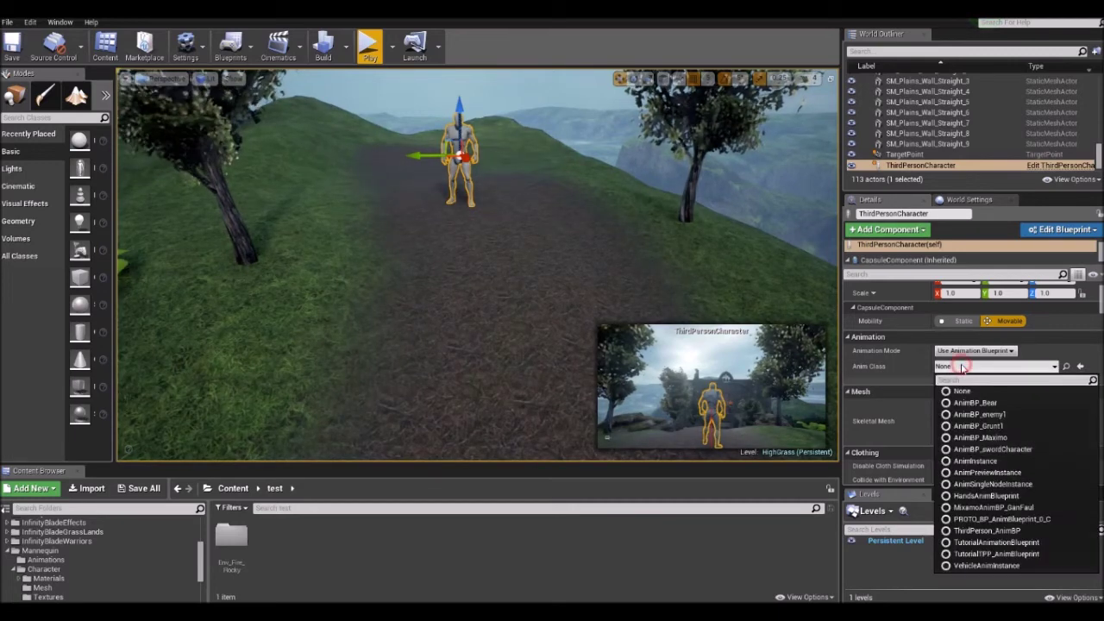
pyautogui.click(988, 530)
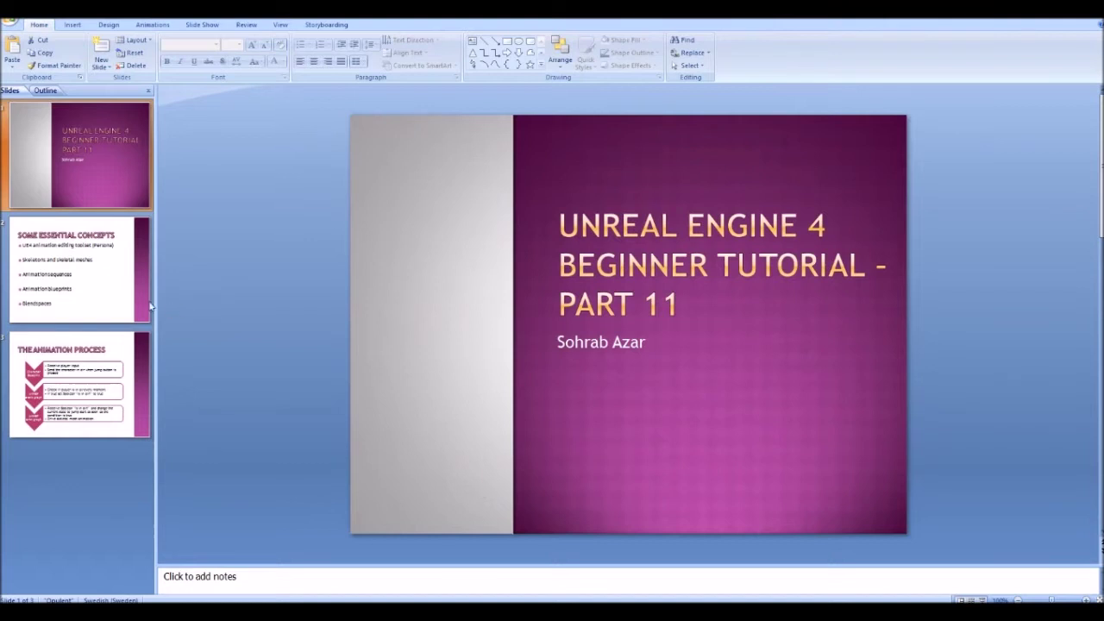
# Step: Select slide 2, 'Some Essential Concepts', in the PowerPoint Slides pane
pyautogui.click(125, 295)
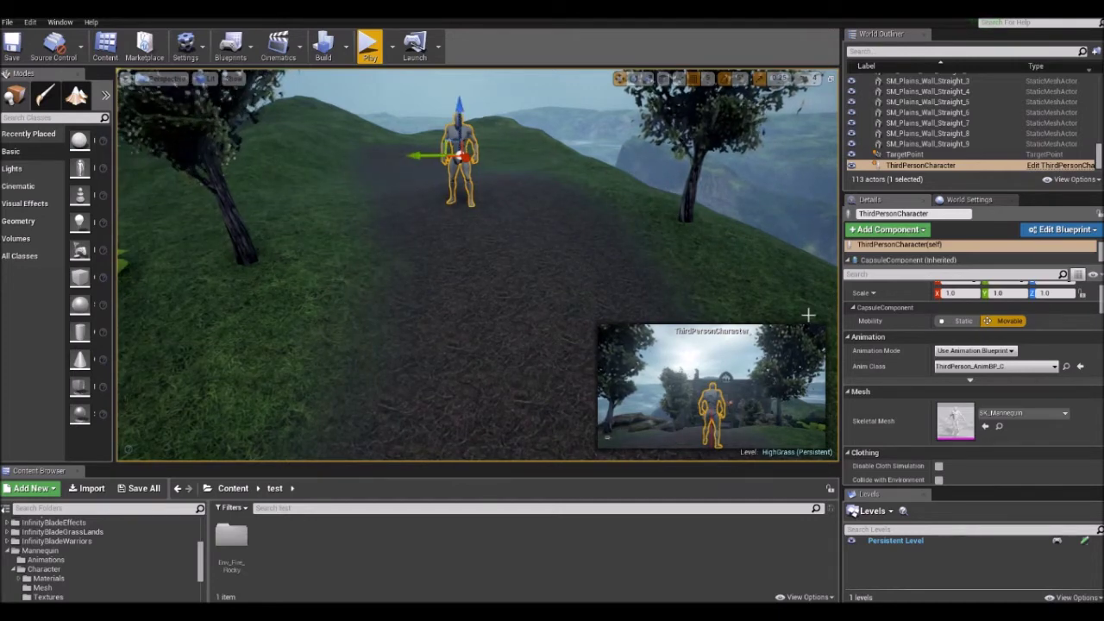
# Step: Browse to ThirdPerson_AnimBP in the enlarged Content Browser and open it in the blueprint editor
pyautogui.click(1066, 367)
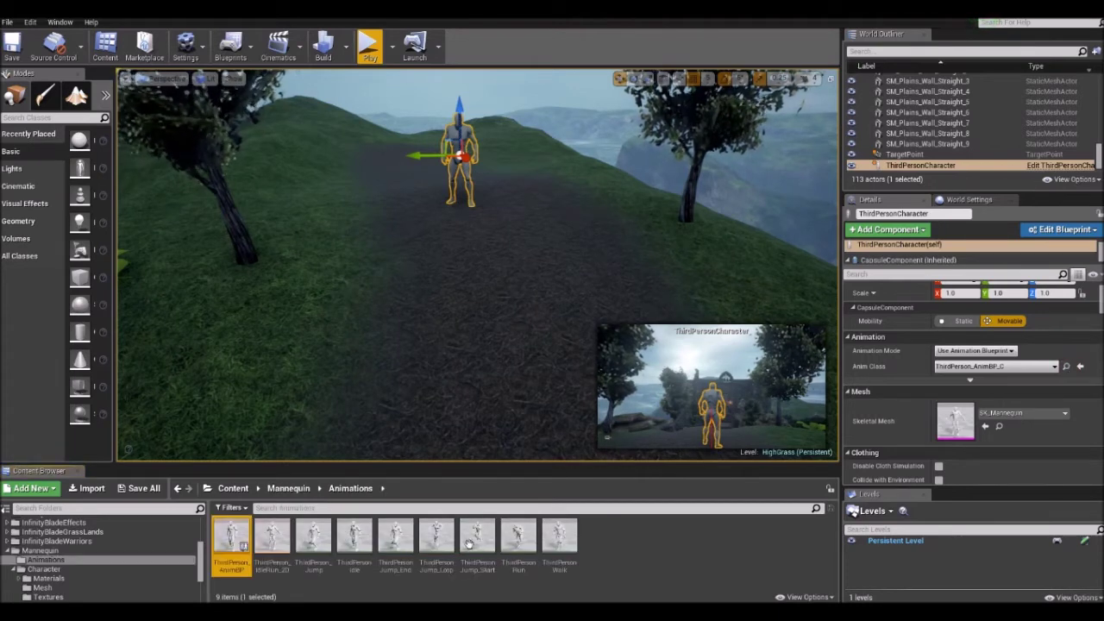
pyautogui.moveTo(441, 463); pyautogui.dragTo(442, 377)
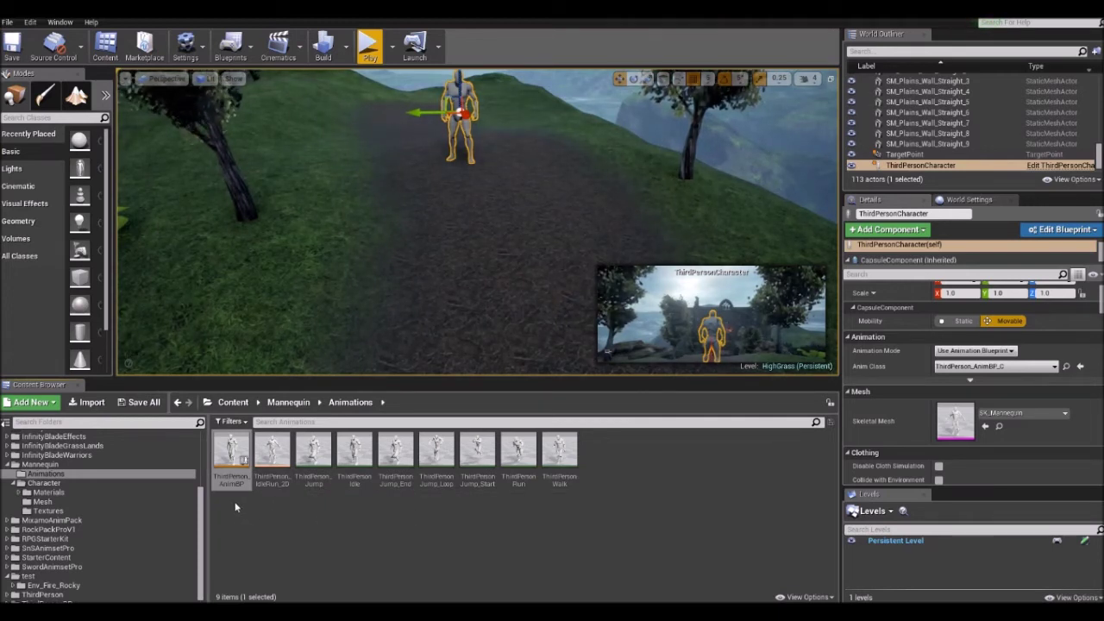
pyautogui.doubleClick(230, 452)
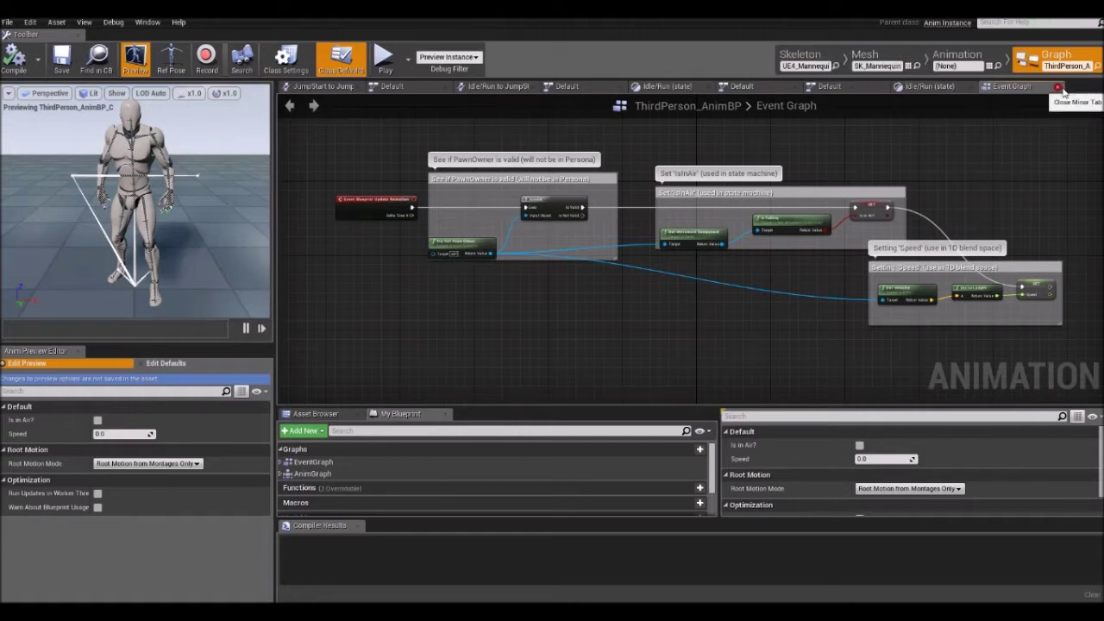
pyautogui.click(802, 59)
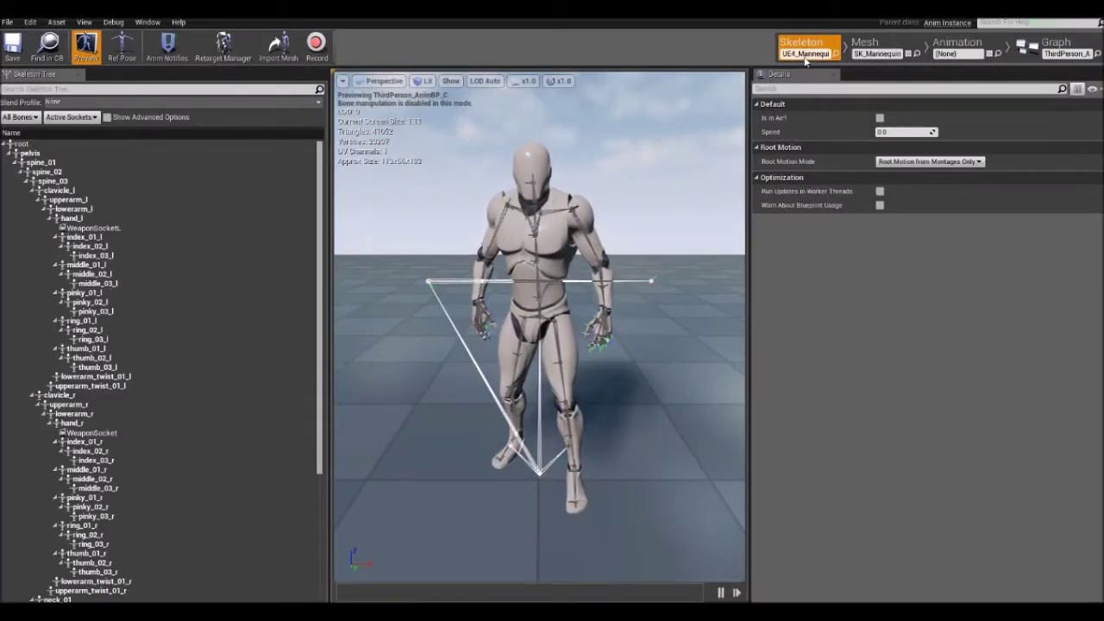
pyautogui.click(888, 49)
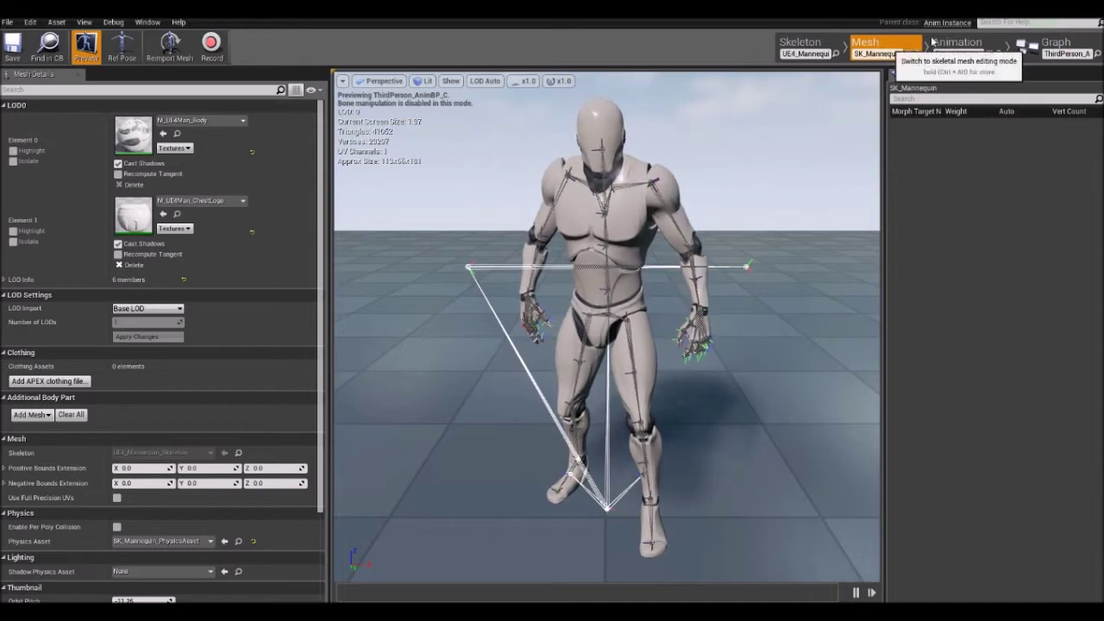
pyautogui.click(957, 45)
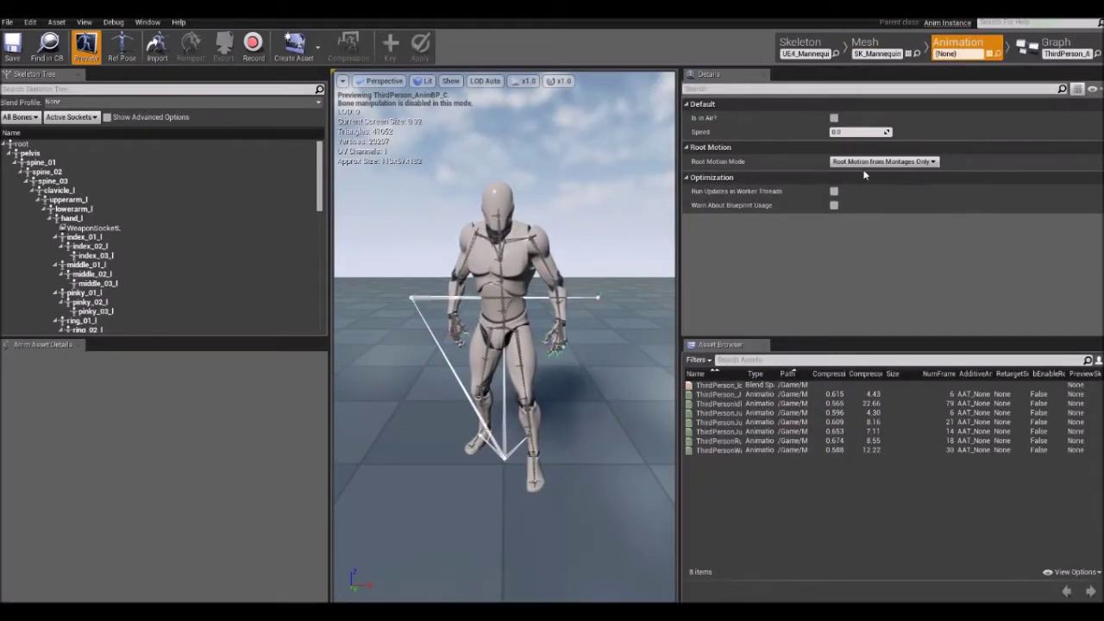
pyautogui.click(1055, 45)
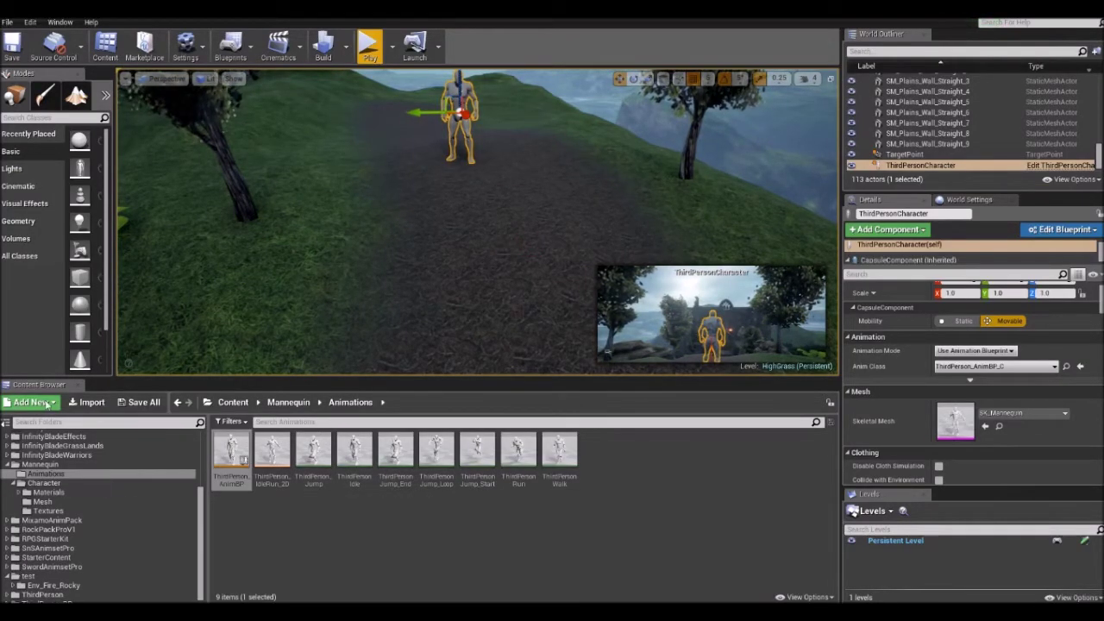
# Step: Navigate to Mannequin > Character > Mesh and open UE4_Mannequin_Skeleton
pyautogui.click(43, 465)
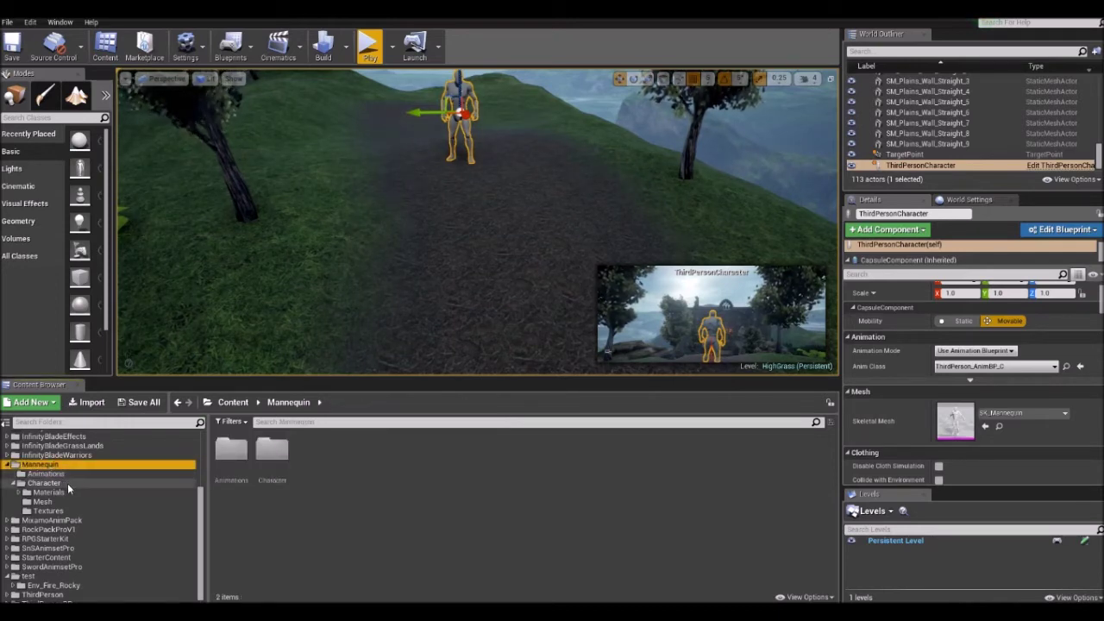
pyautogui.click(43, 483)
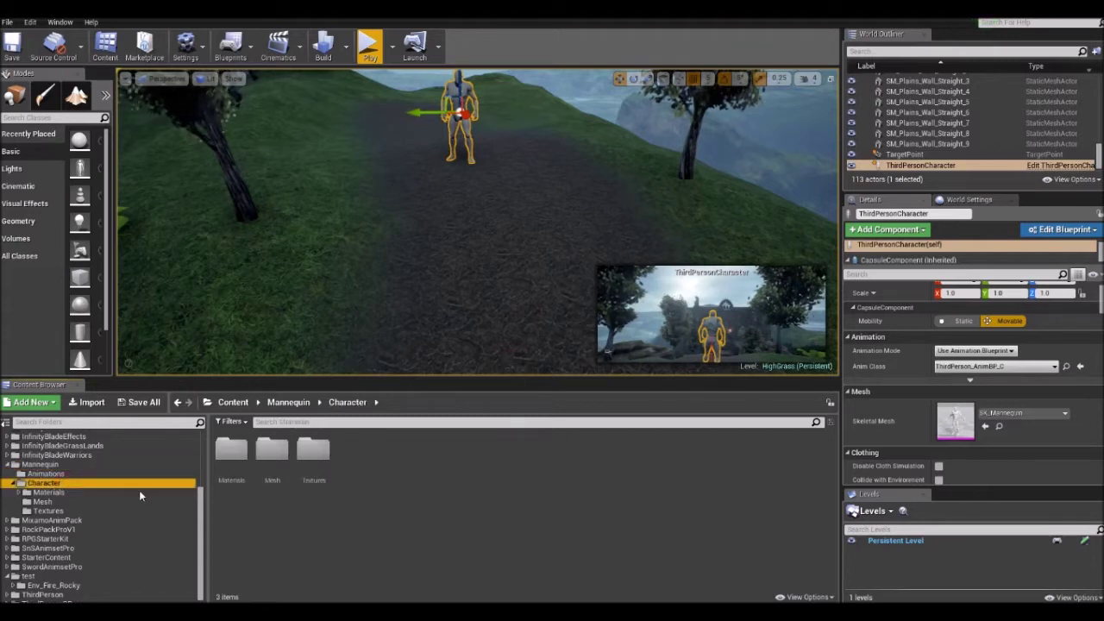
pyautogui.click(278, 462)
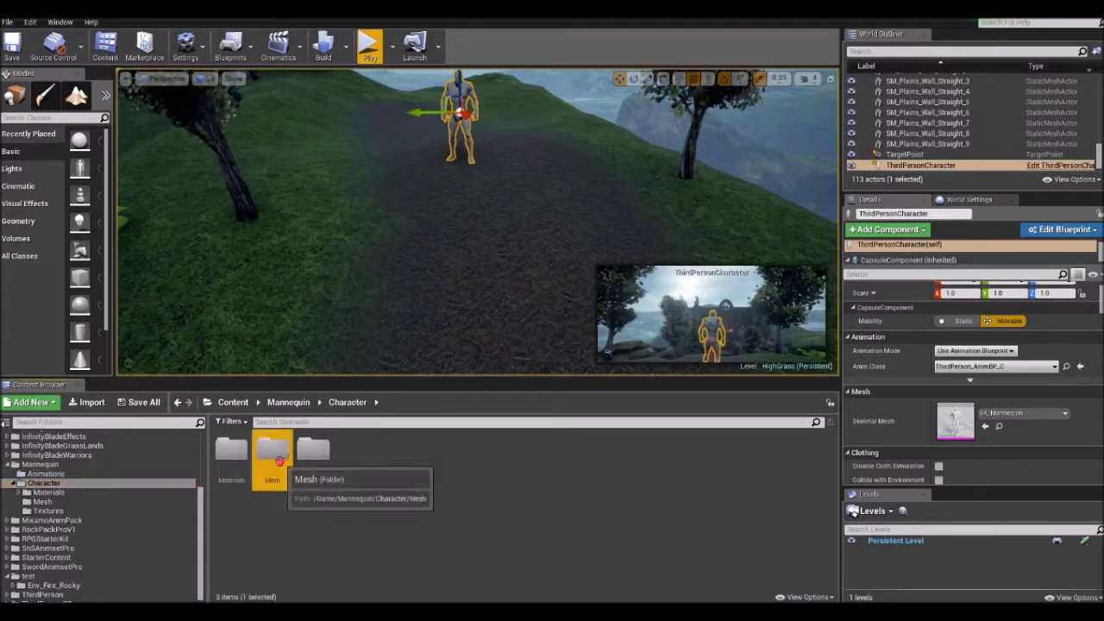
pyautogui.doubleClick(279, 461)
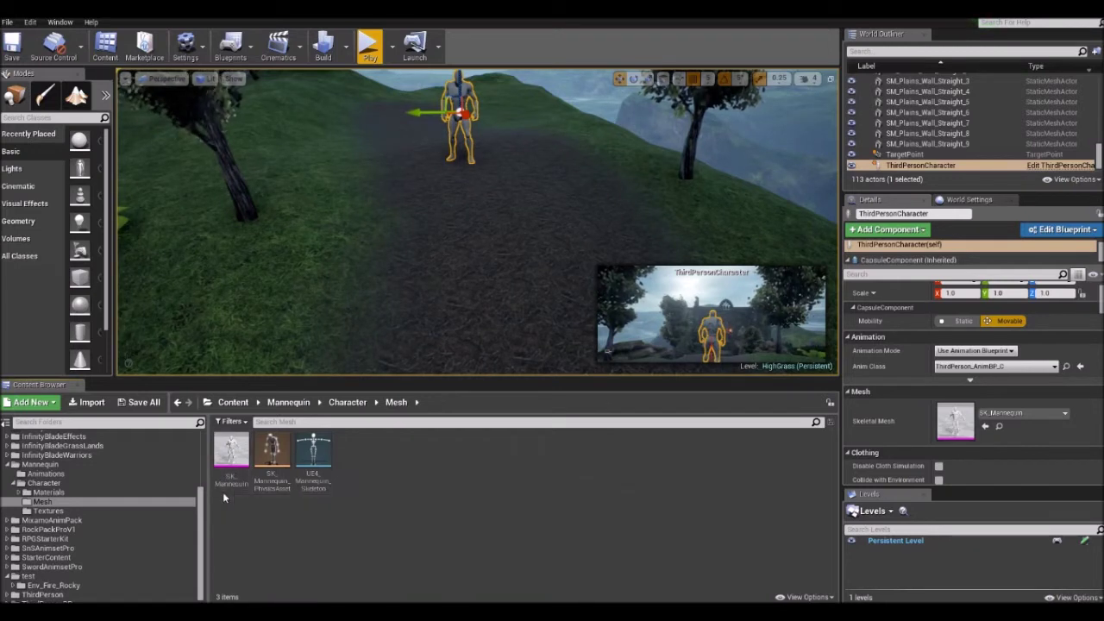
pyautogui.moveTo(227, 477)
pyautogui.moveTo(327, 483)
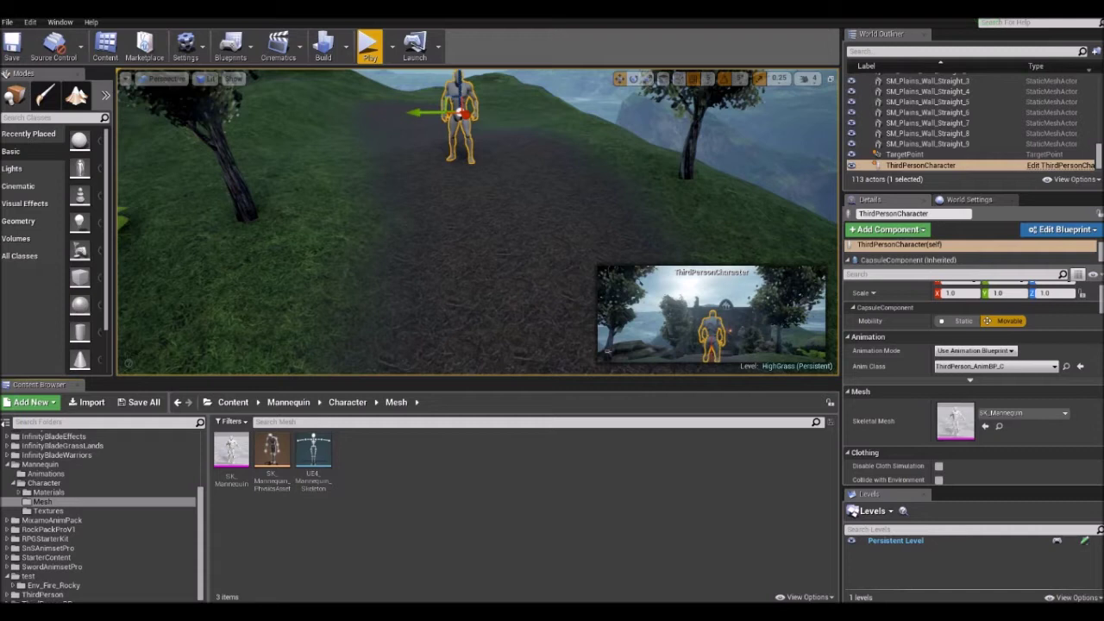
pyautogui.doubleClick(322, 455)
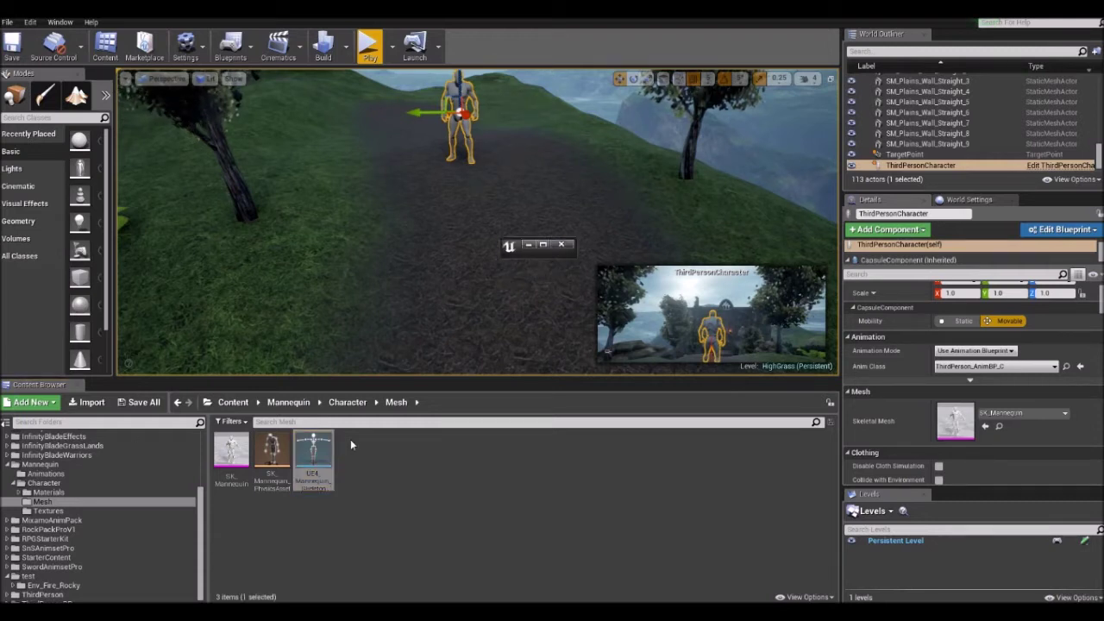
# Step: Maximize the Skeleton editor and uncheck Show > Mesh so only the bones display
pyautogui.click(542, 246)
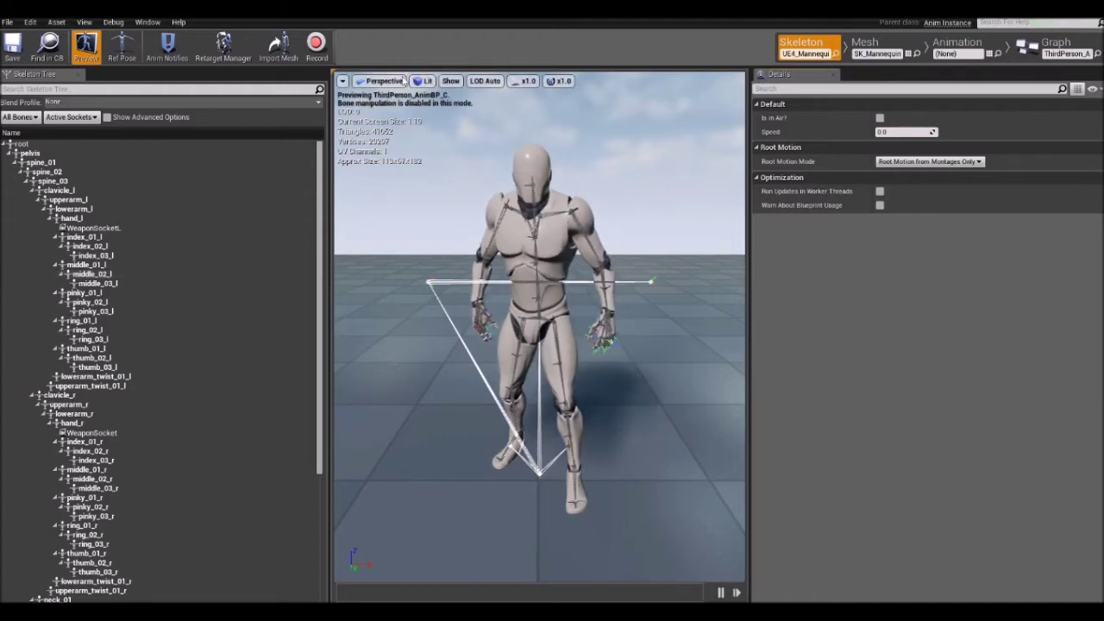
pyautogui.click(451, 82)
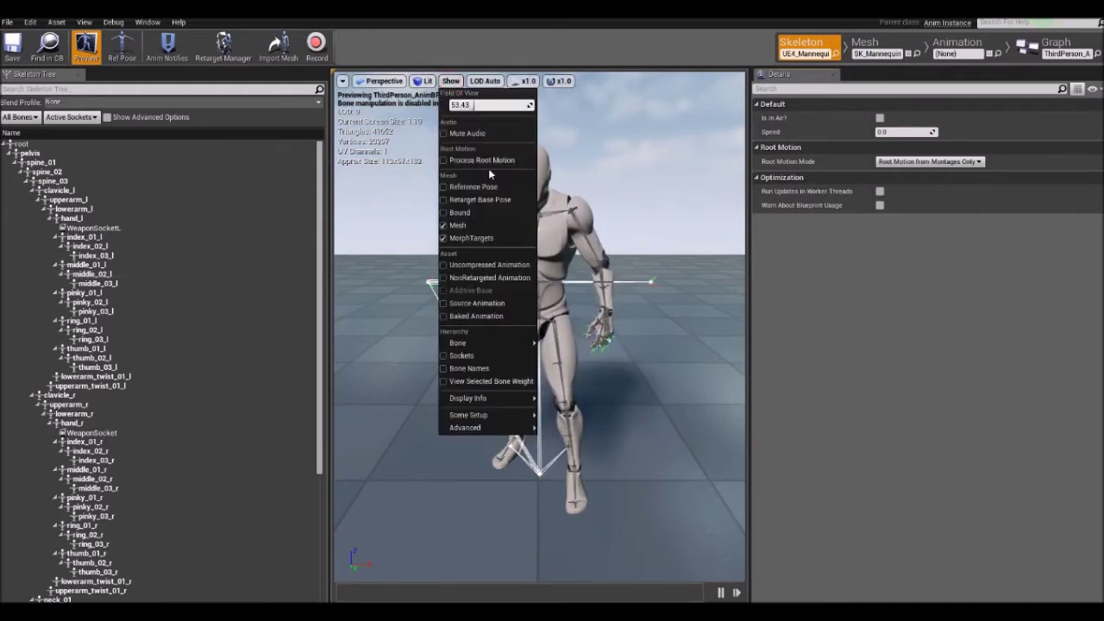
pyautogui.click(464, 227)
pyautogui.moveTo(505, 253); pyautogui.dragTo(557, 320)
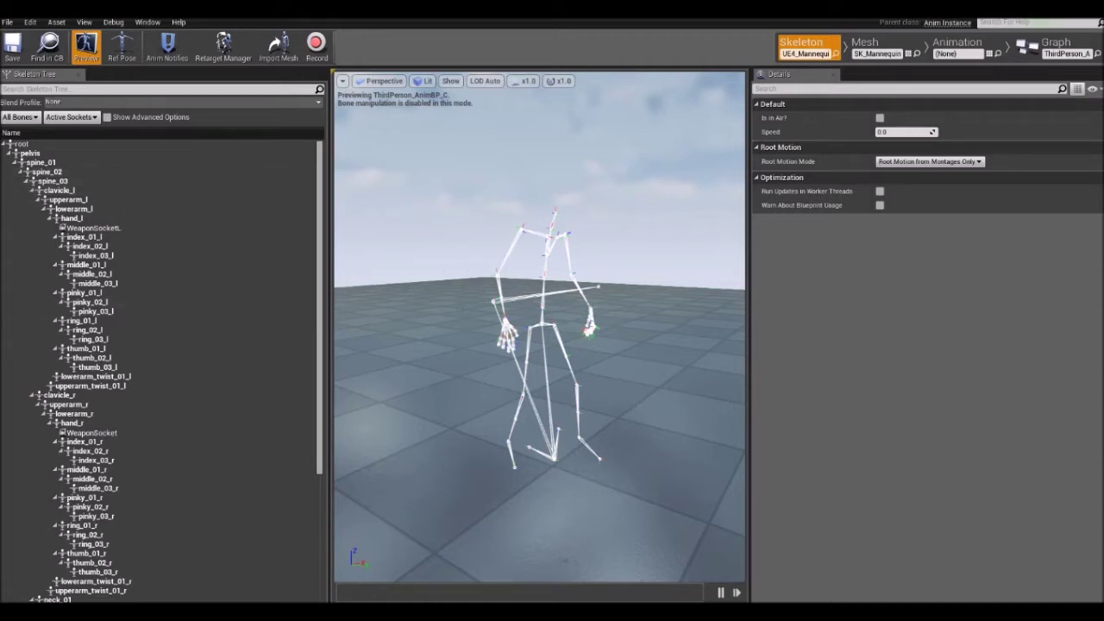
# Step: Select hand_l, lowerarm_l, clavicle_l, clavicle_r, spine_03, spine_02, spine_01 and hand_r in turn
pyautogui.click(95, 217)
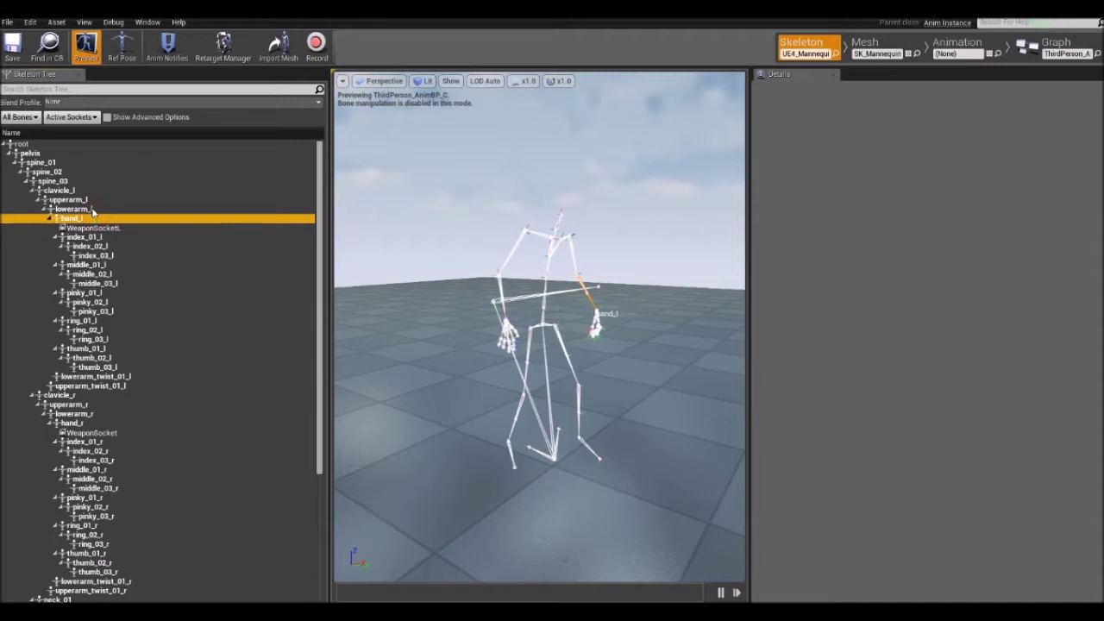
pyautogui.click(91, 209)
pyautogui.click(74, 191)
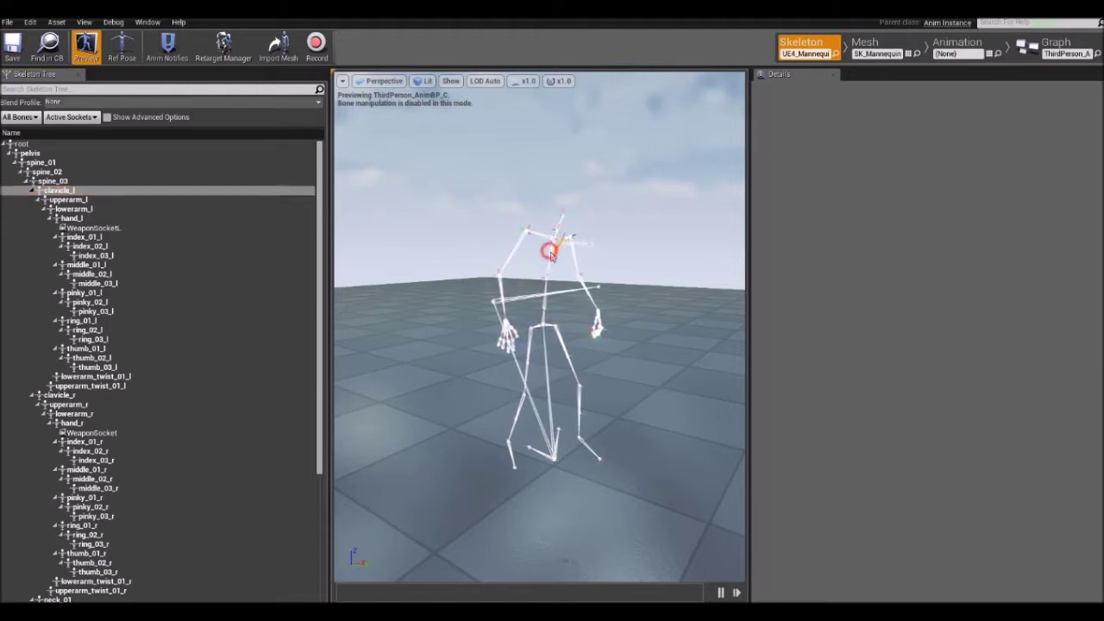
pyautogui.click(547, 279)
pyautogui.click(552, 250)
pyautogui.click(550, 323)
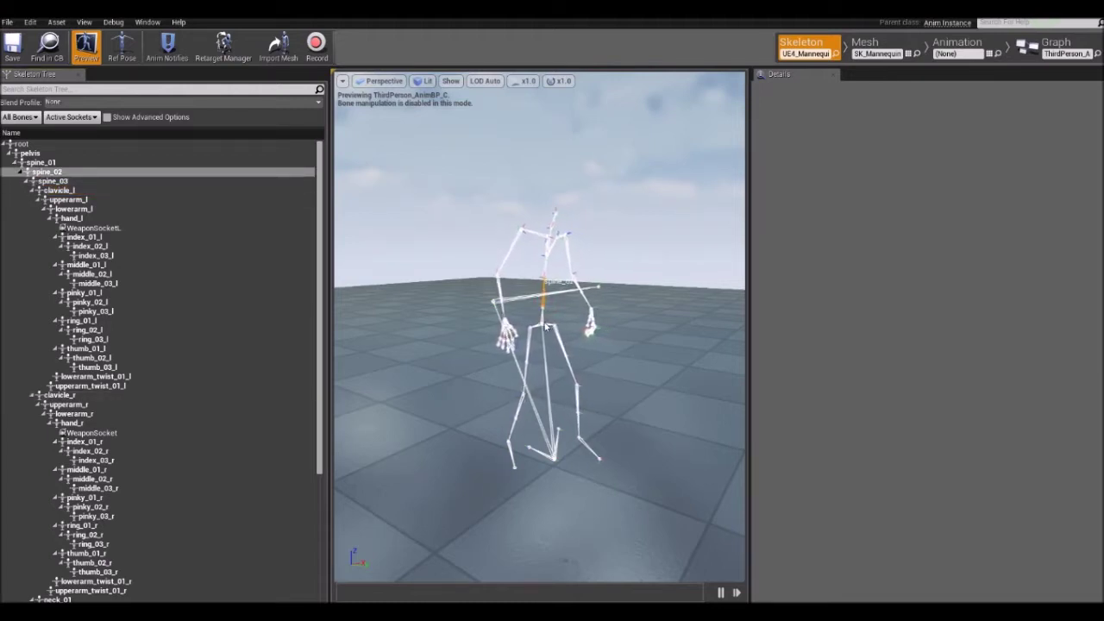
pyautogui.click(539, 324)
pyautogui.click(503, 302)
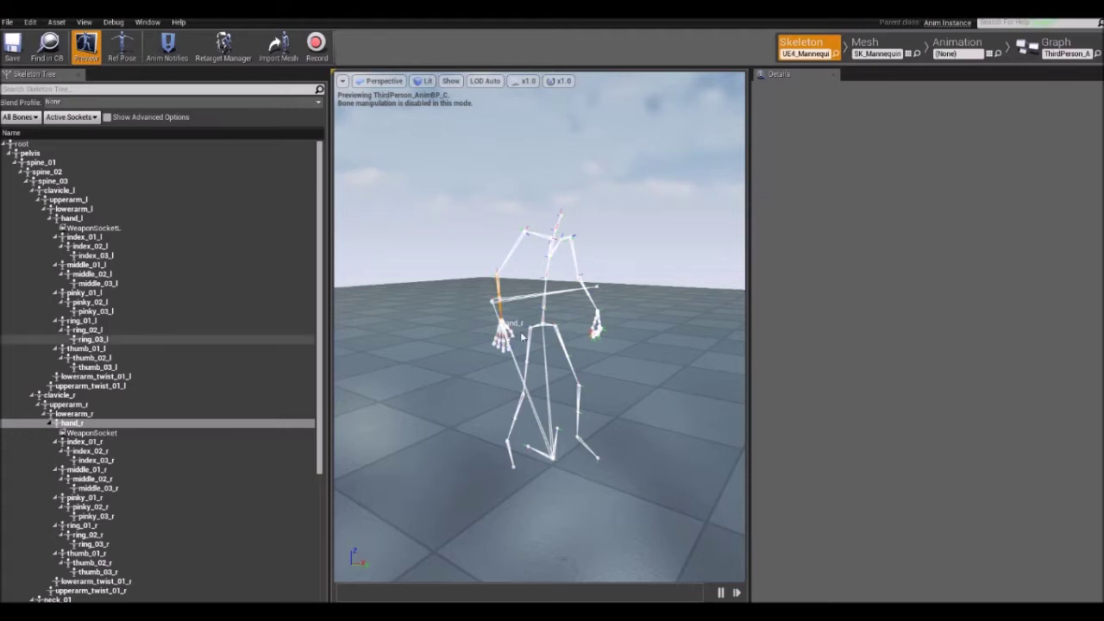
# Step: Set Show > Bone to Selected Only, re-enable the mesh, zoom in, and select spine_01
pyautogui.click(452, 80)
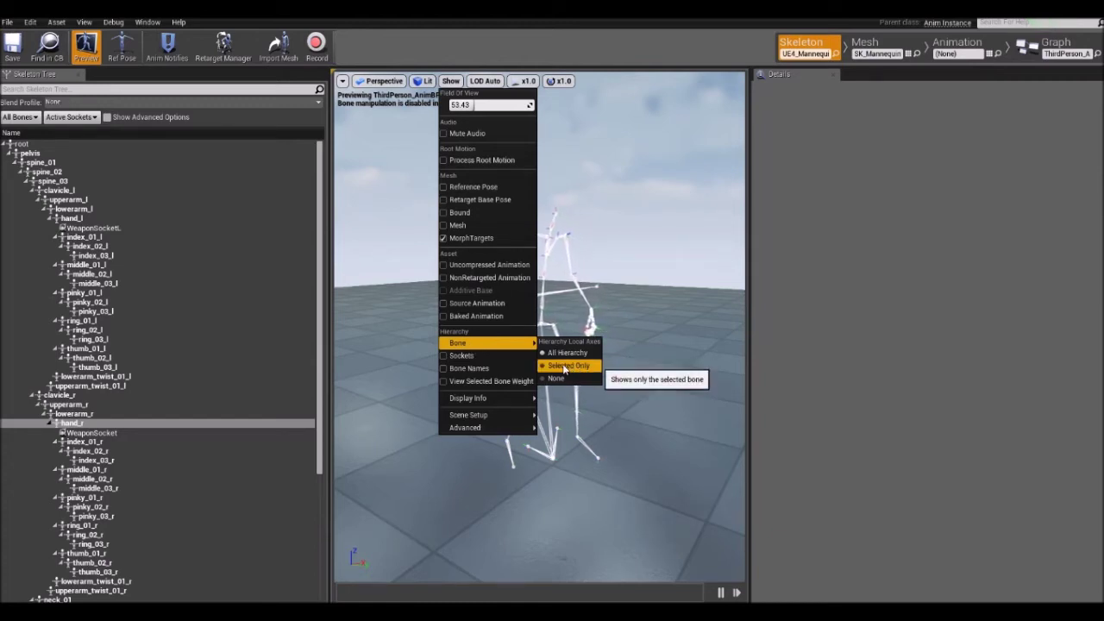
pyautogui.click(565, 366)
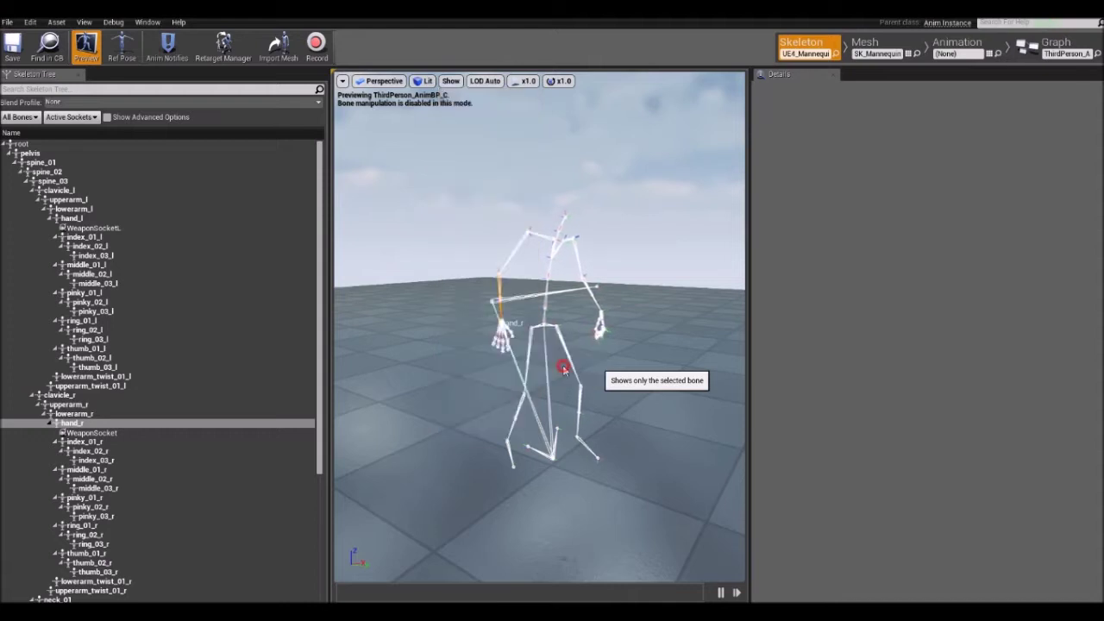
pyautogui.click(451, 81)
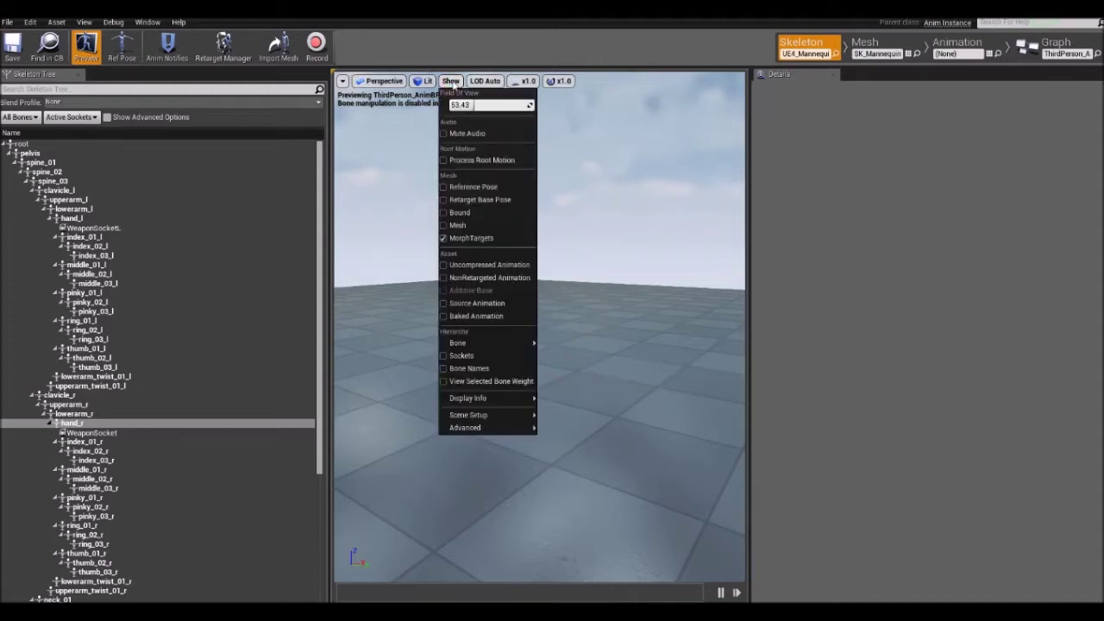
pyautogui.click(469, 226)
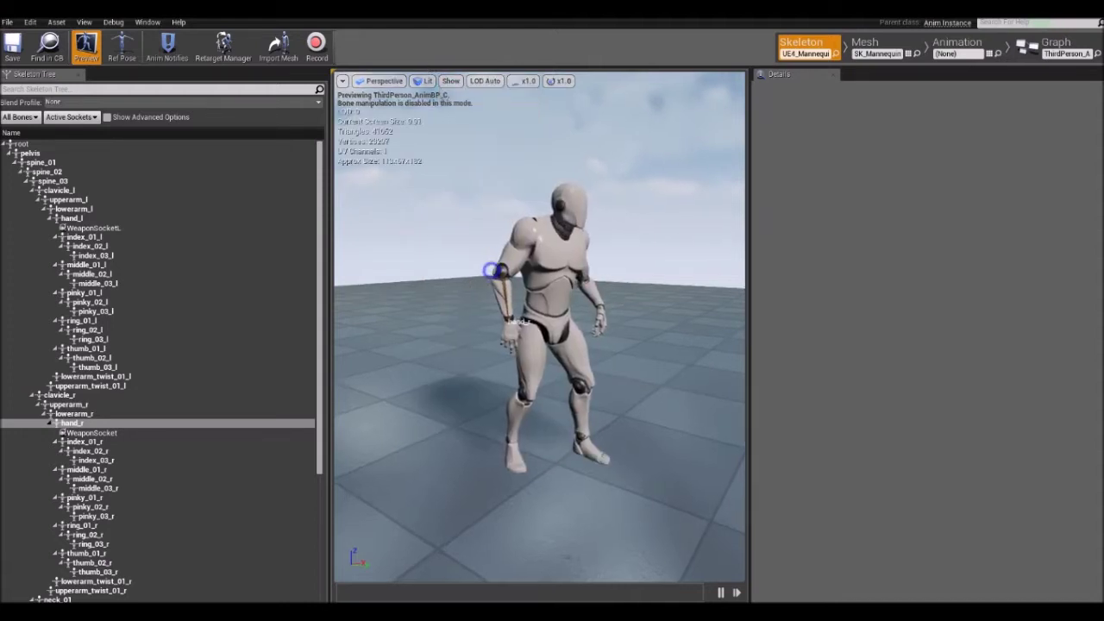
pyautogui.scroll(3, 556, 280)
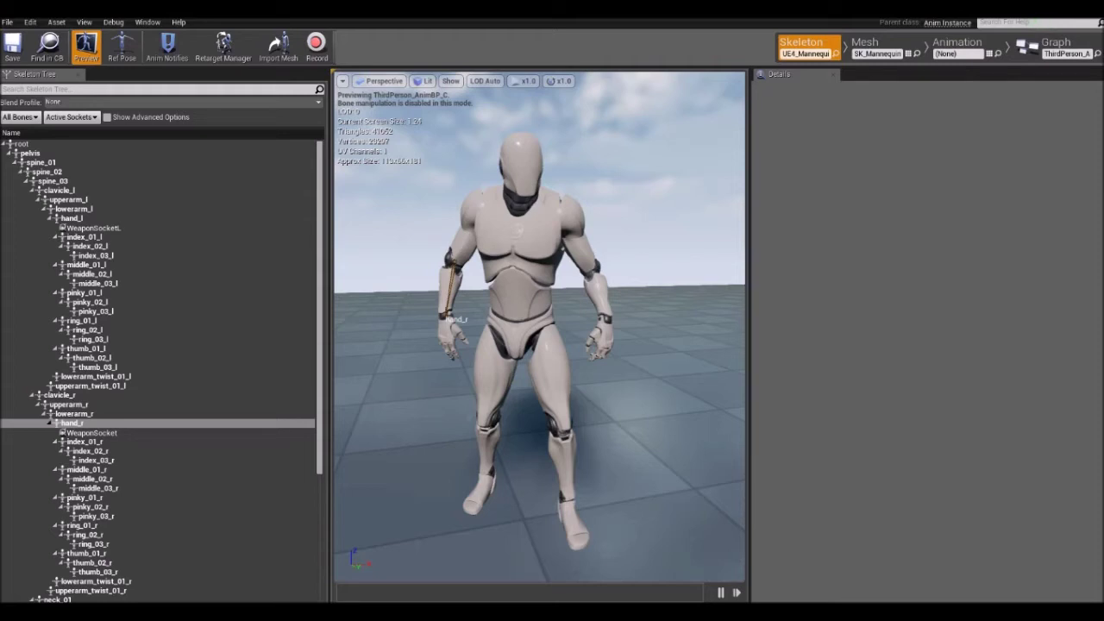
pyautogui.click(529, 299)
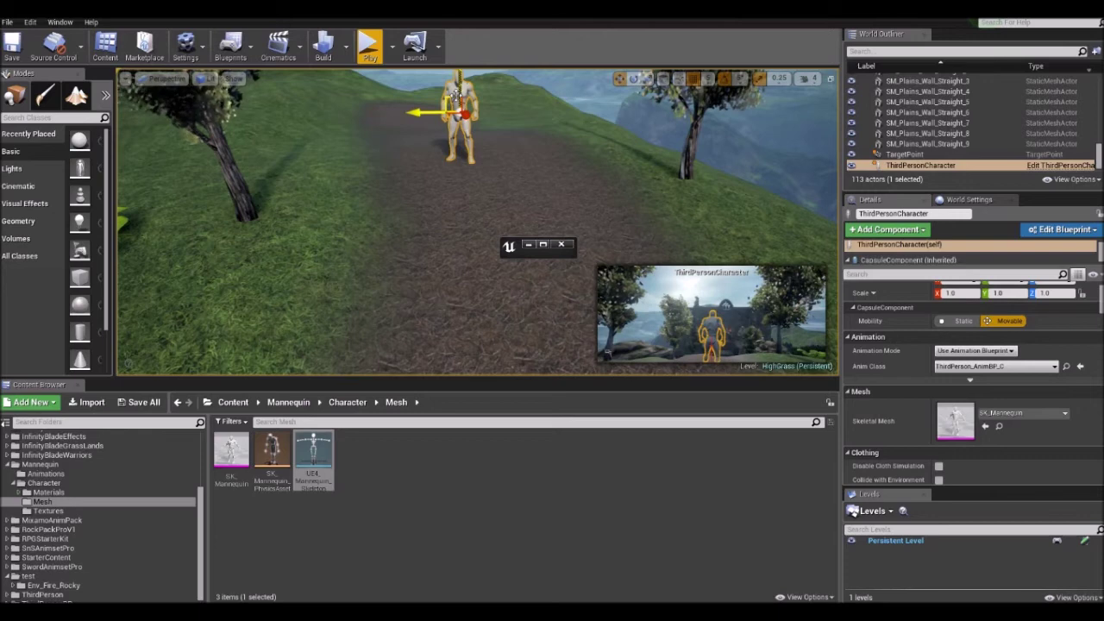
# Step: Focus the level viewport on the ThirdPersonCharacter on the HighGrass hillside path
pyautogui.press('f')
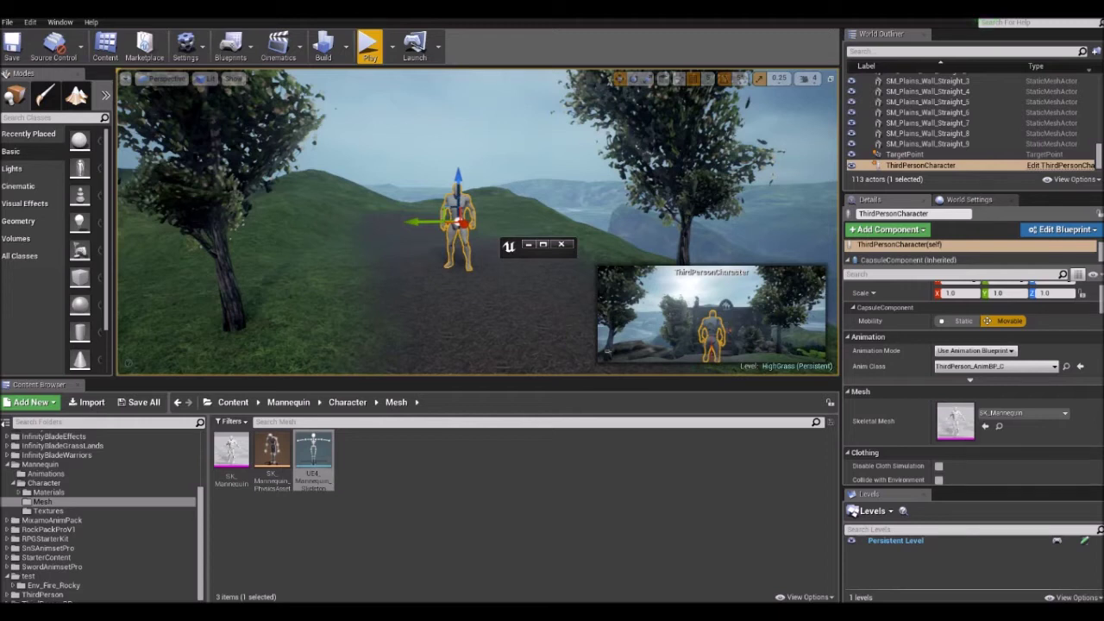
# Step: Open ThirdPersonWalk from Mannequin > Animations in a maximized animation editor
pyautogui.click(72, 463)
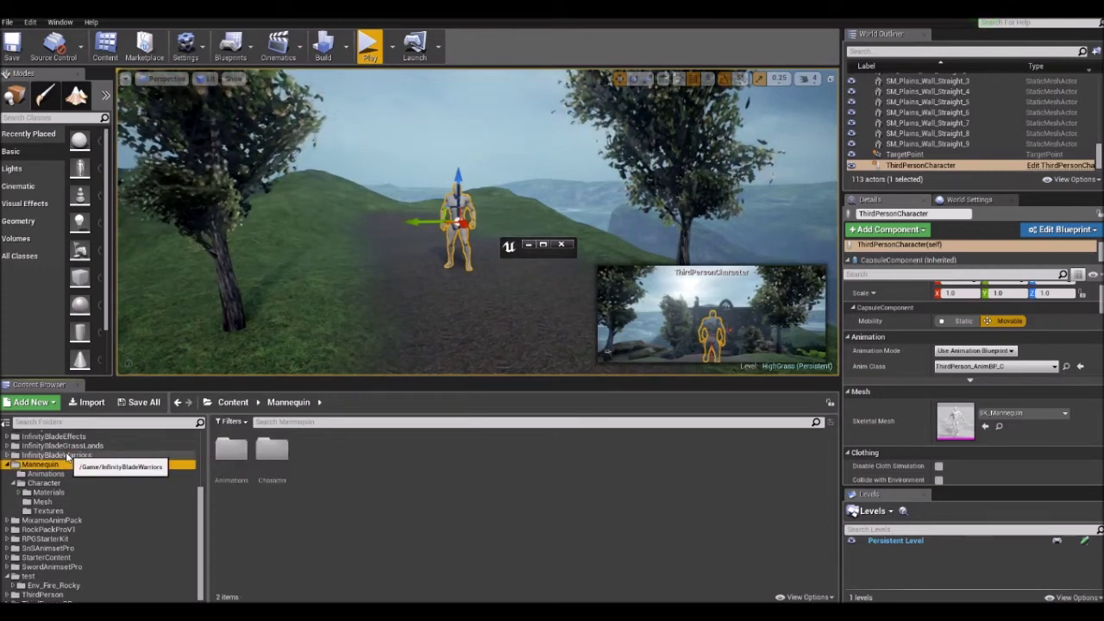
pyautogui.doubleClick(244, 477)
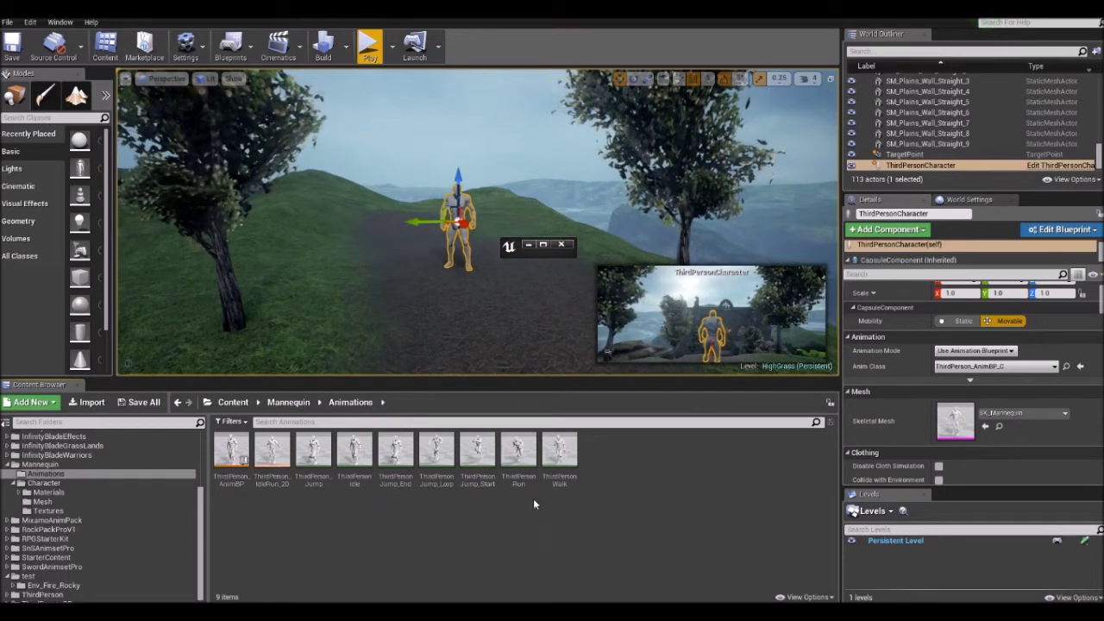
pyautogui.click(561, 470)
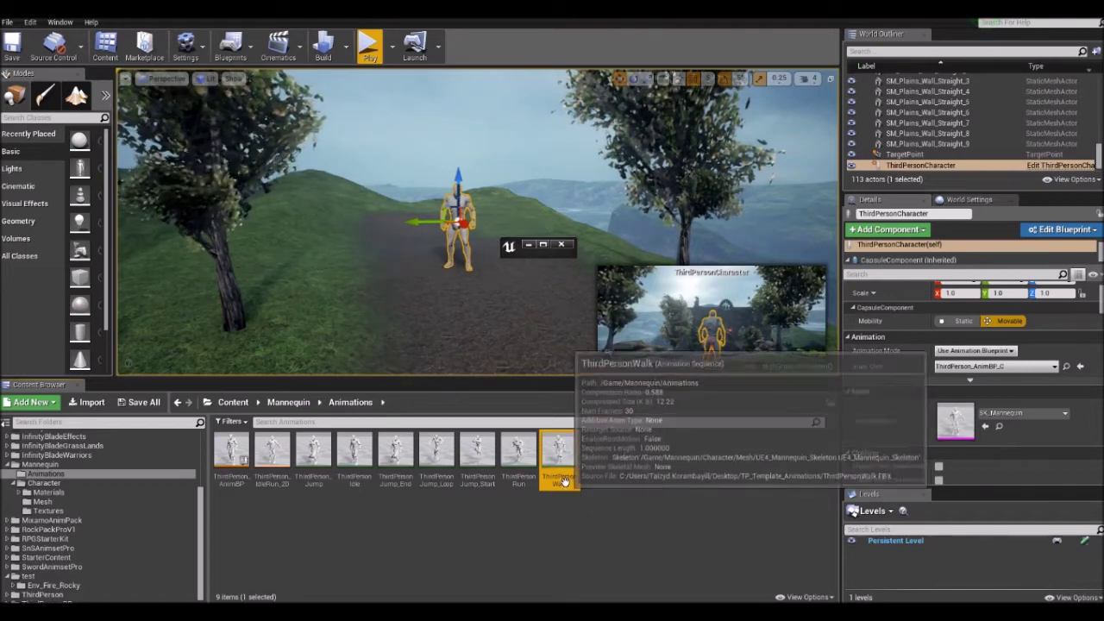
pyautogui.click(560, 479)
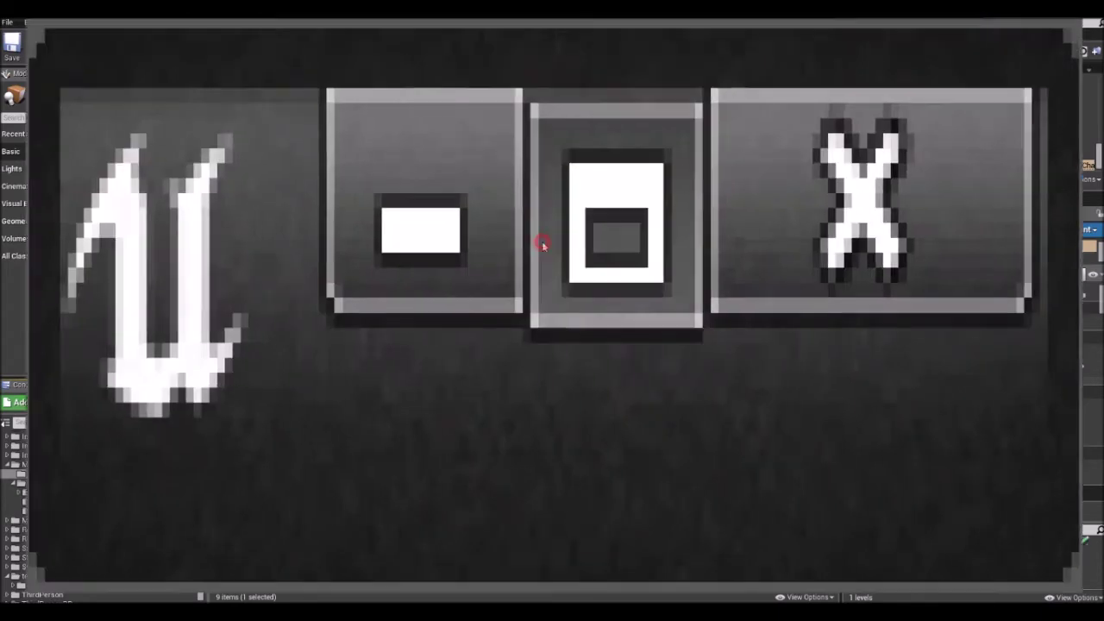
pyautogui.click(543, 244)
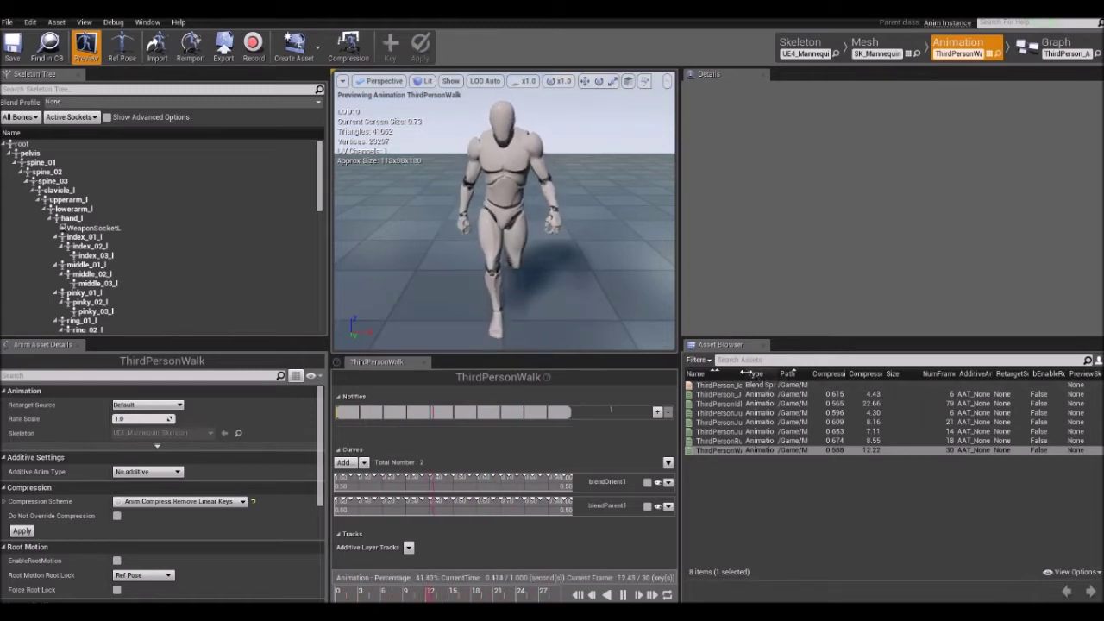
# Step: Widen the asset Name column and preview the ThirdPersonRun and ThirdPersonIdle animations
pyautogui.moveTo(747, 373); pyautogui.dragTo(871, 376)
pyautogui.moveTo(740, 441)
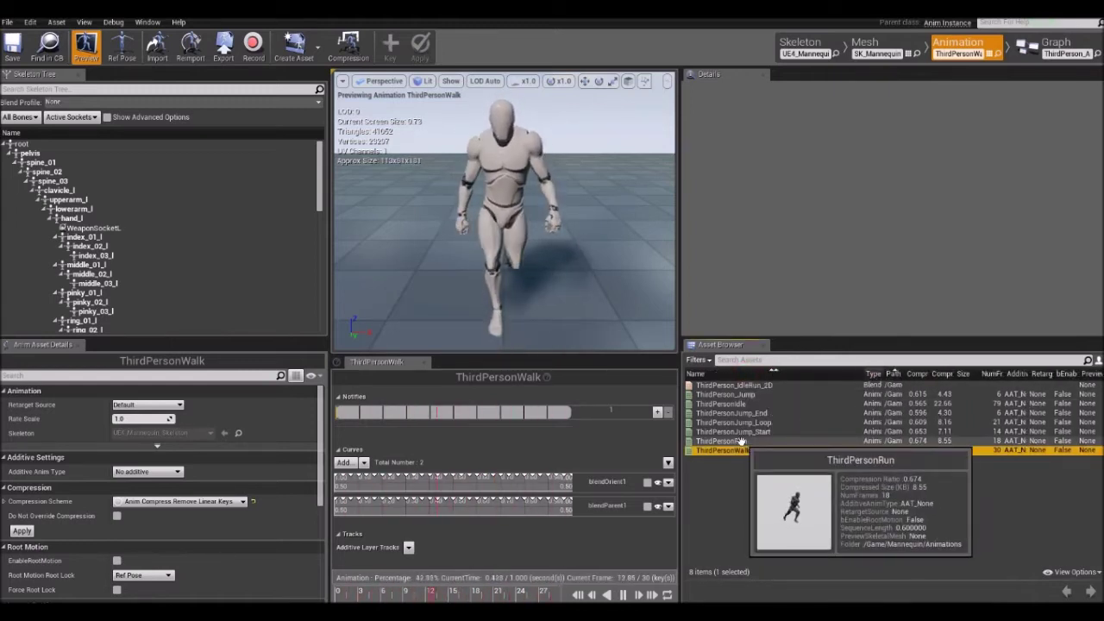
pyautogui.doubleClick(739, 442)
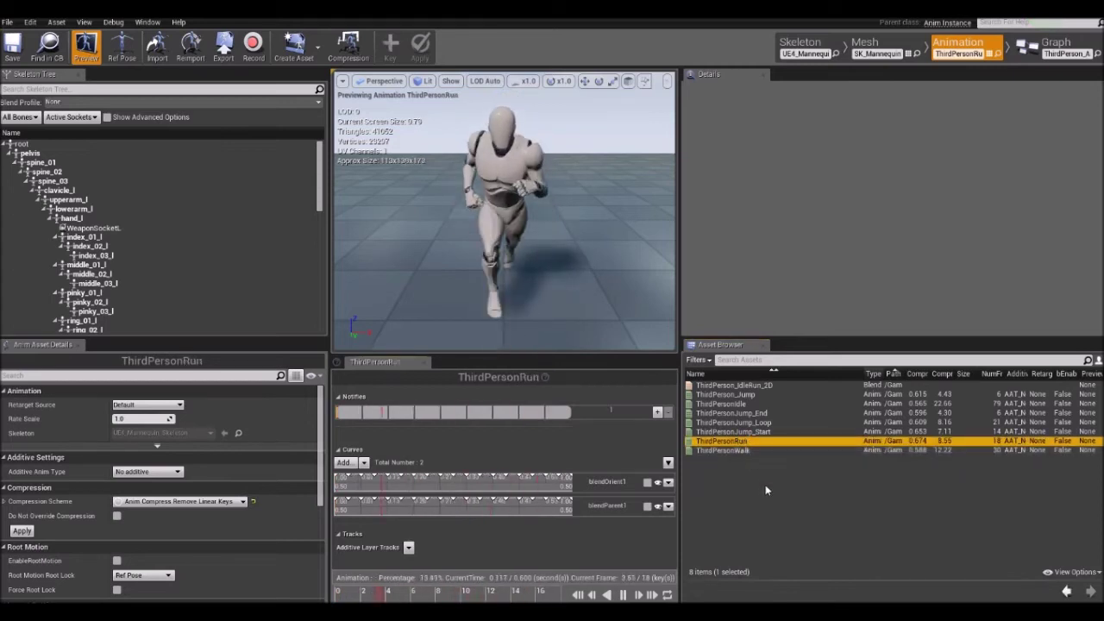
pyautogui.doubleClick(757, 404)
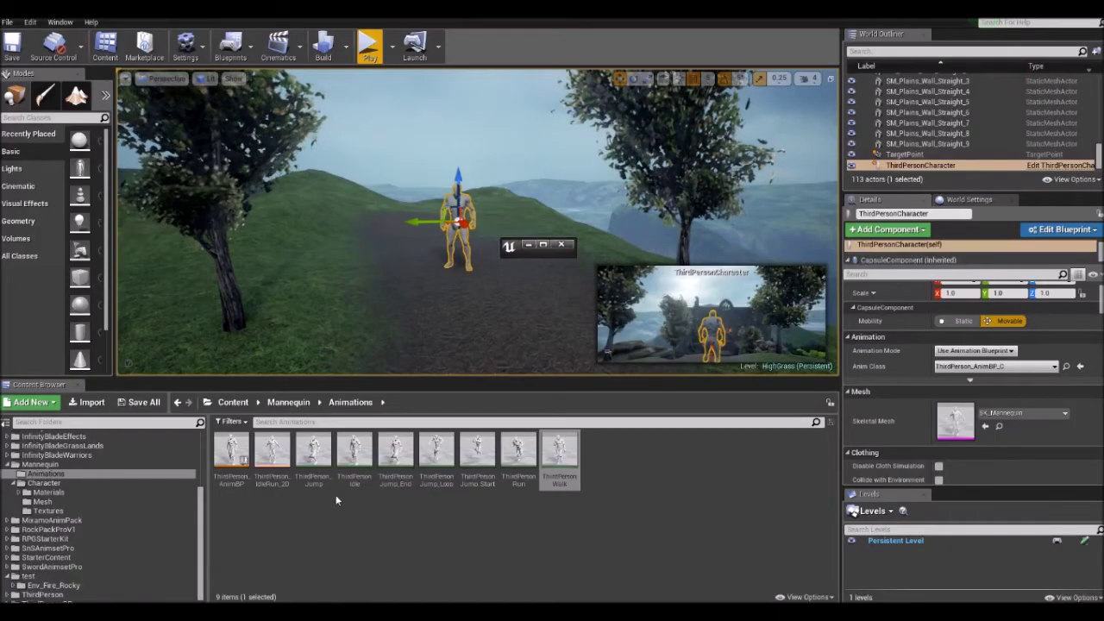
# Step: Close the animation editor to return to the level editor
pyautogui.moveTo(311, 461)
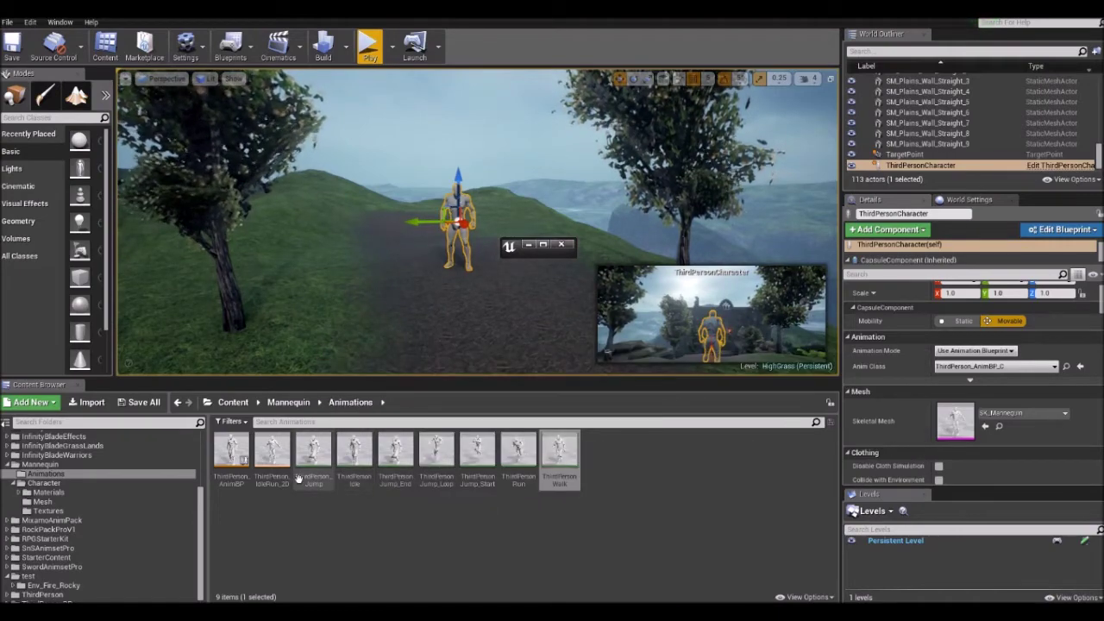
pyautogui.click(542, 246)
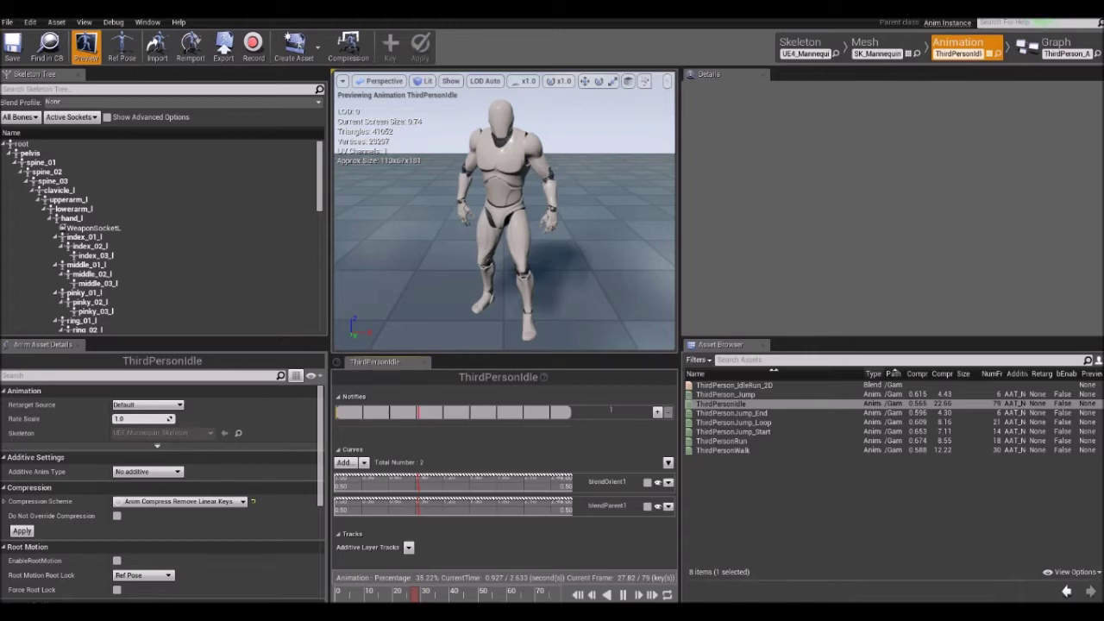
pyautogui.click(1050, 75)
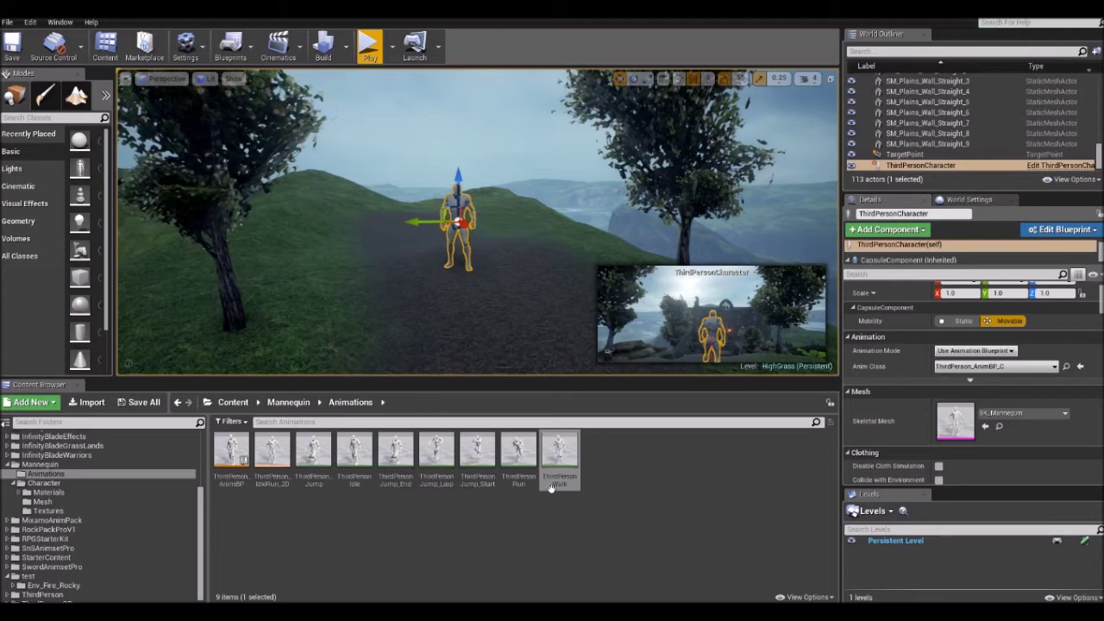
pyautogui.moveTo(560, 449)
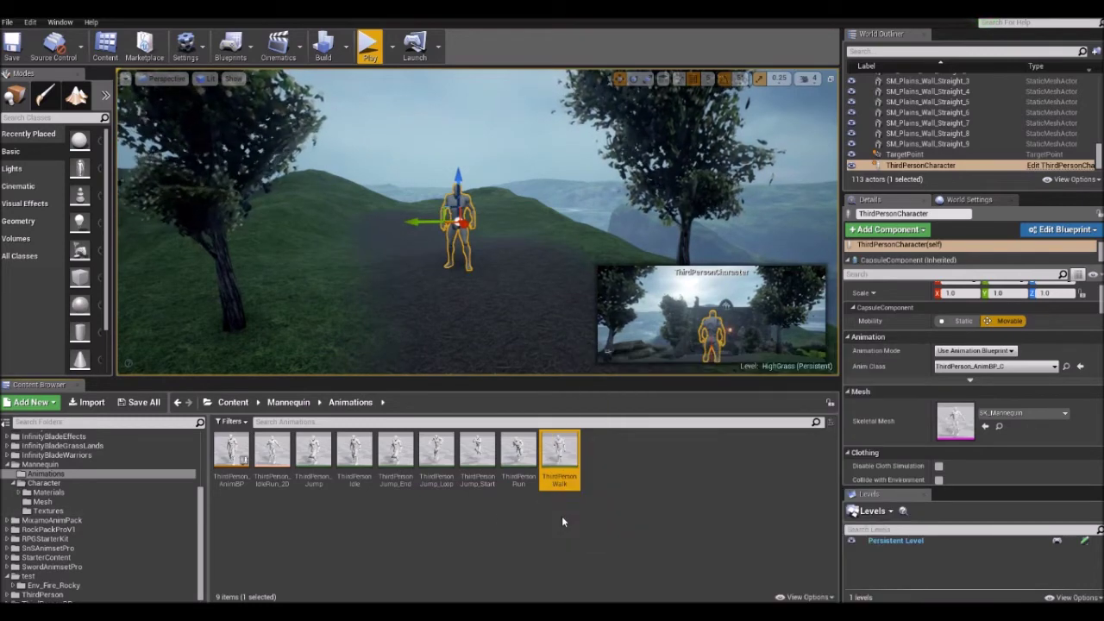
# Step: Migrate ThirdPersonWalk via Asset Actions, saving the modified HighGrass map when prompted
pyautogui.rightClick(552, 456)
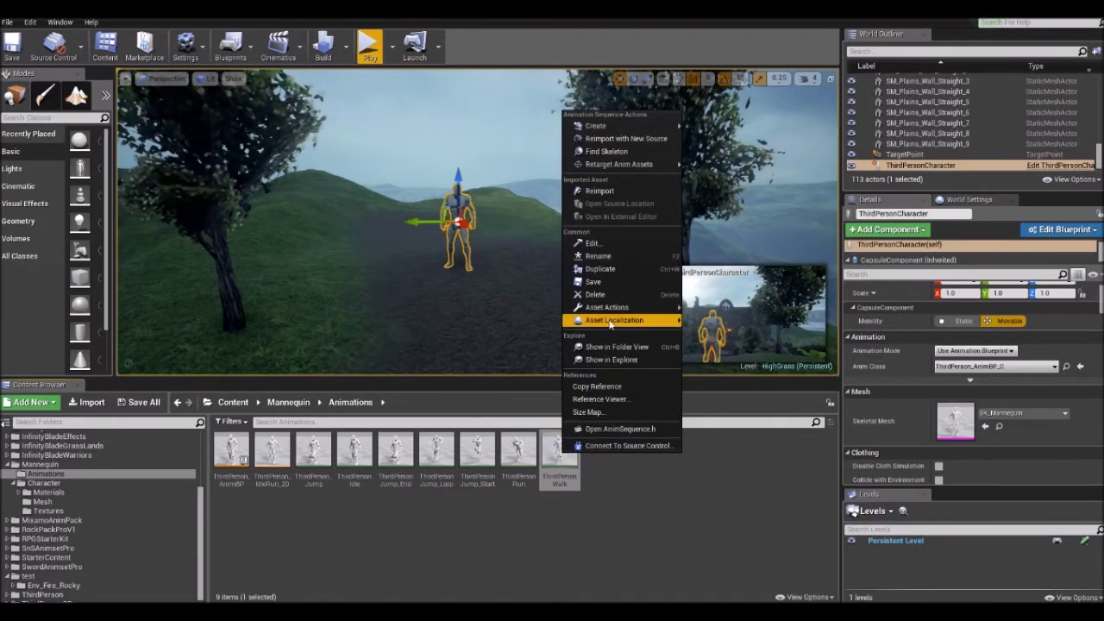
pyautogui.moveTo(619, 315)
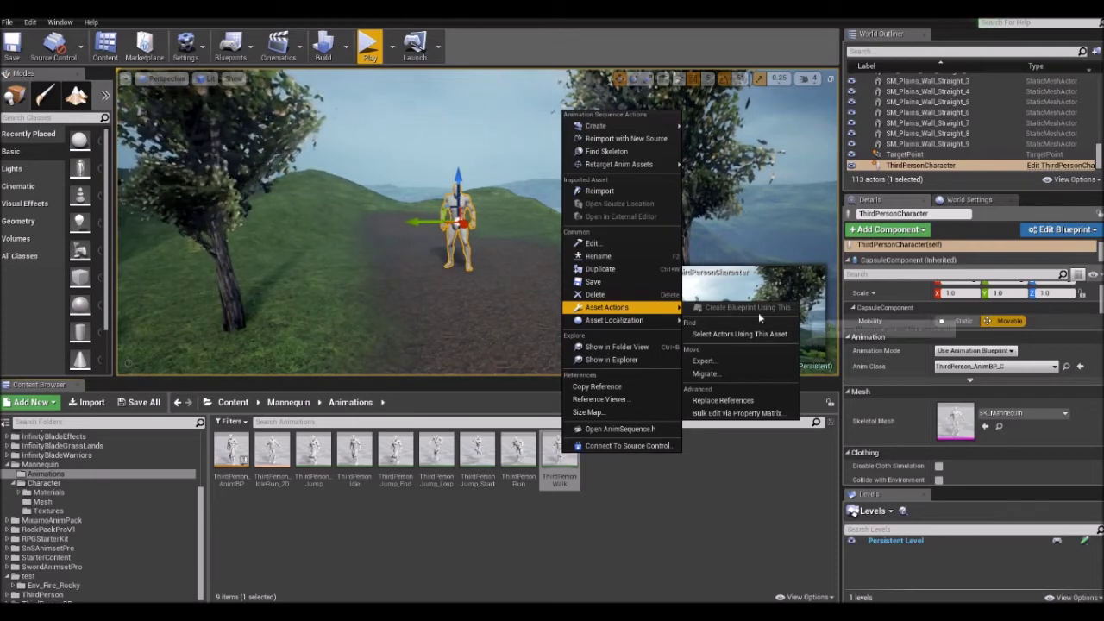
pyautogui.click(731, 380)
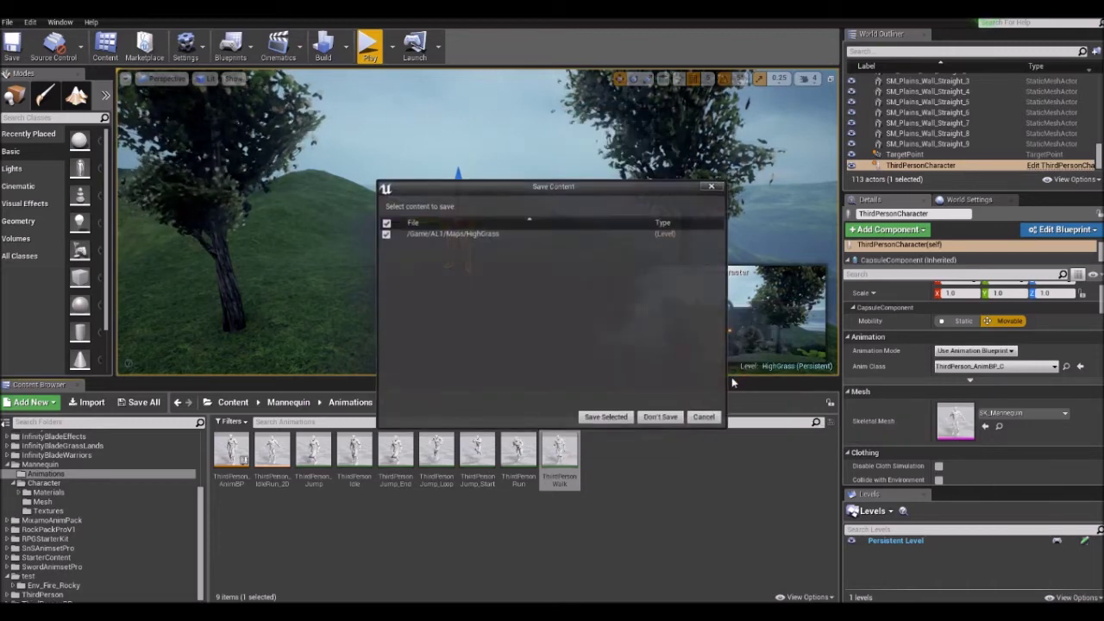
pyautogui.click(582, 414)
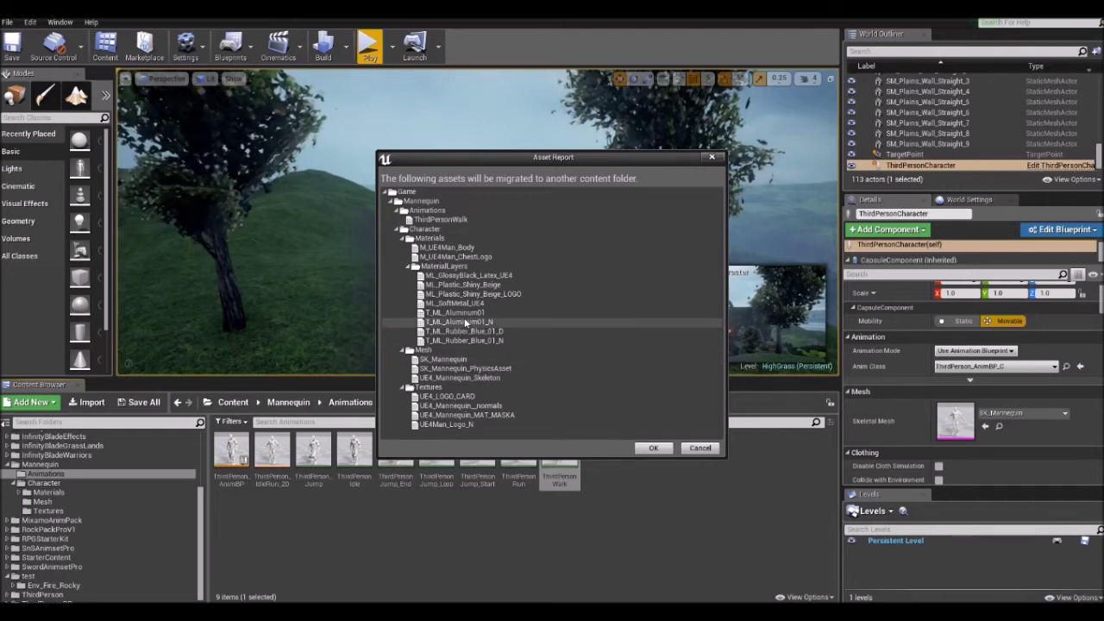
# Step: Accept the asset report and browse to game development > unreal > projects > Ongoing > Maze > Content
pyautogui.click(652, 447)
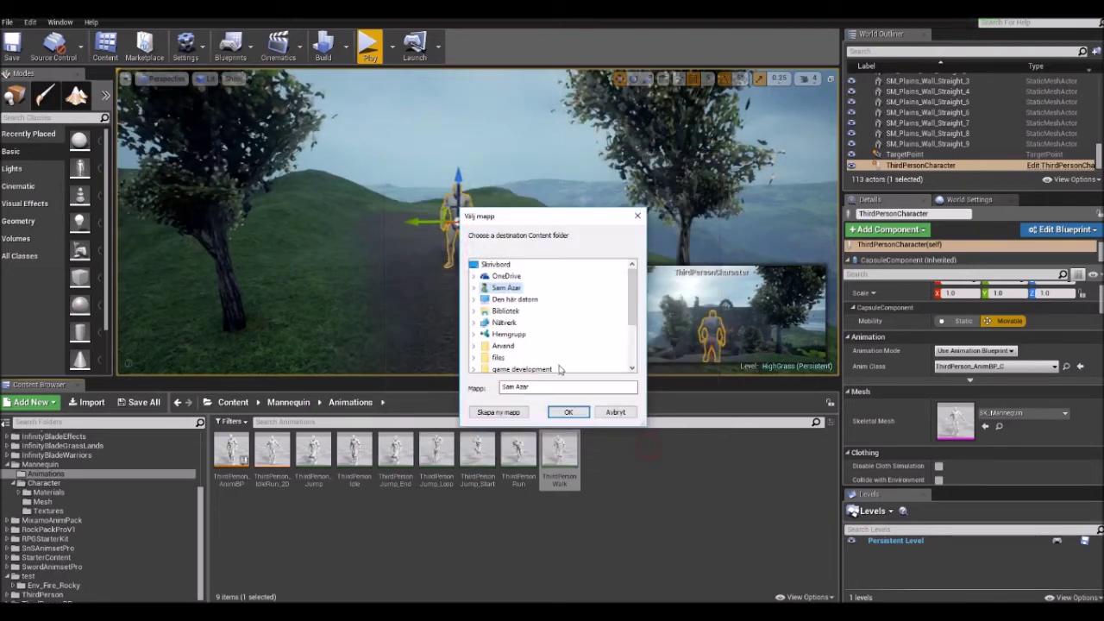
pyautogui.scroll(-2, 526, 315)
pyautogui.doubleClick(526, 315)
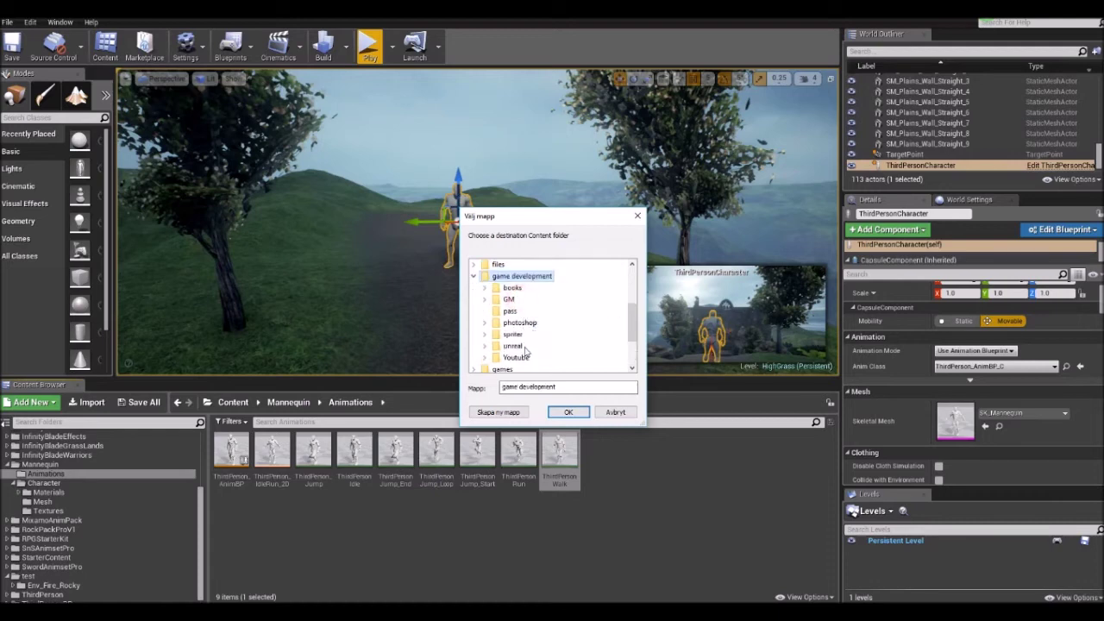
pyautogui.doubleClick(517, 346)
pyautogui.doubleClick(522, 348)
pyautogui.scroll(-2, 535, 310)
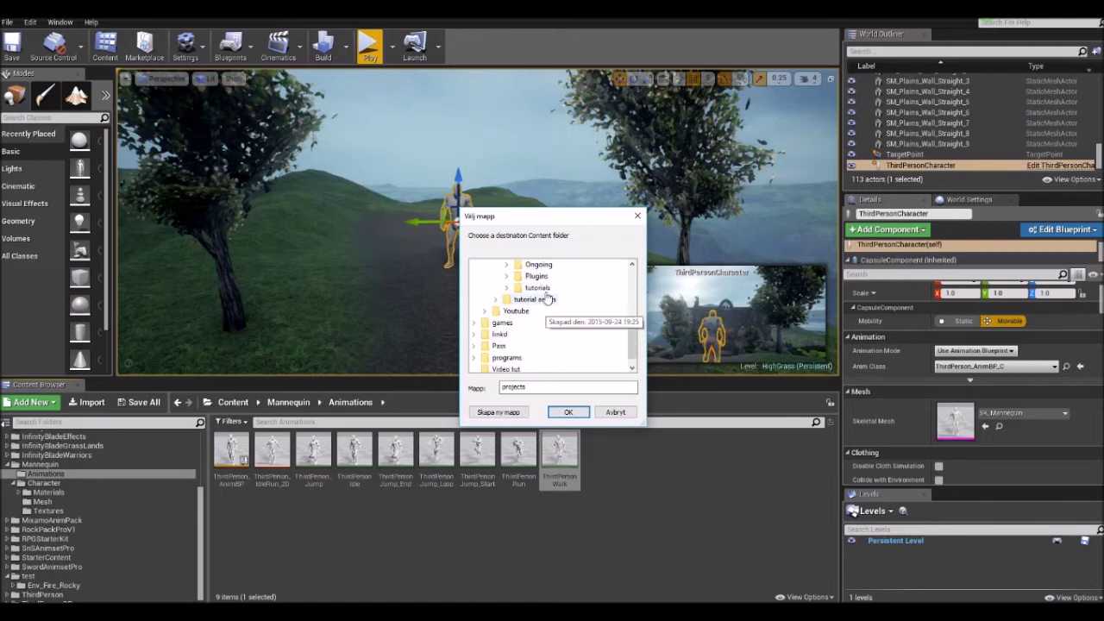
pyautogui.doubleClick(539, 265)
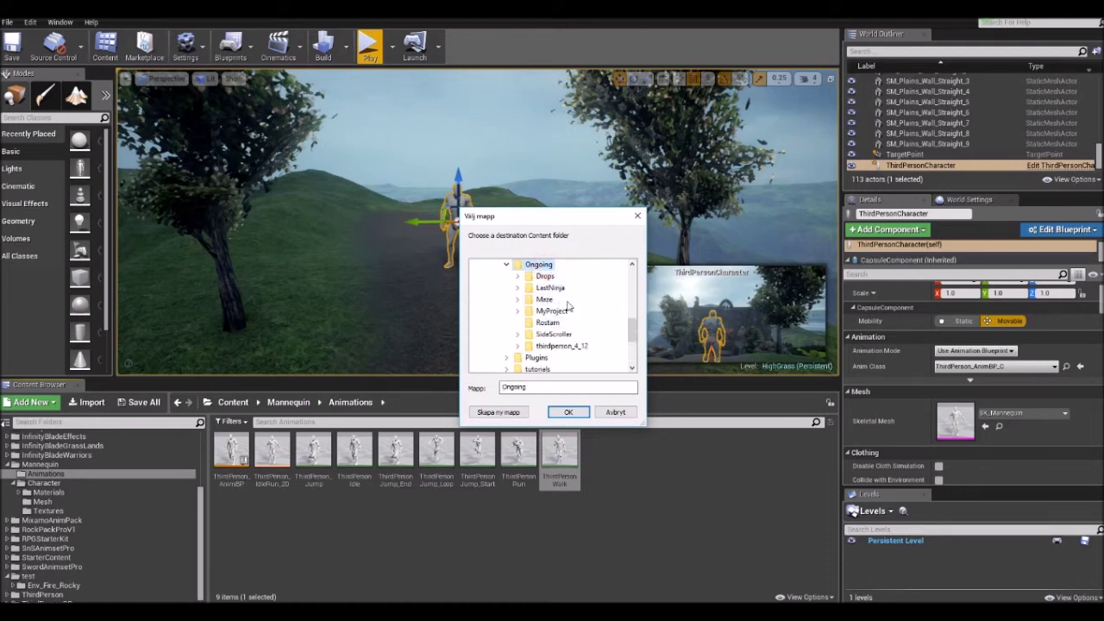
pyautogui.doubleClick(545, 299)
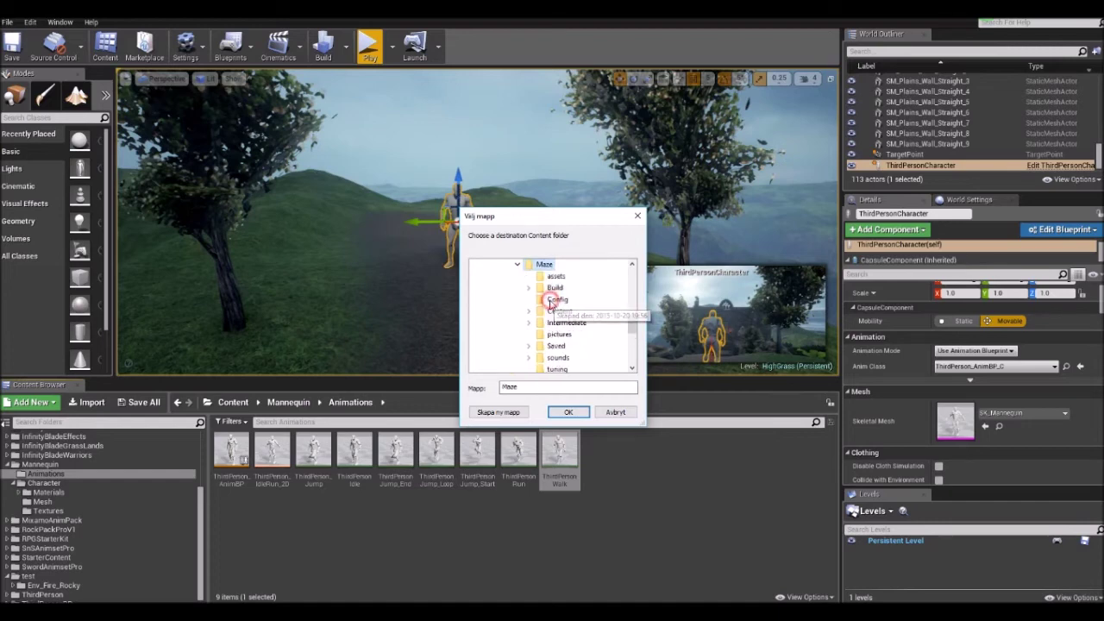
pyautogui.scroll(-1, 578, 336)
pyautogui.scroll(1, 569, 326)
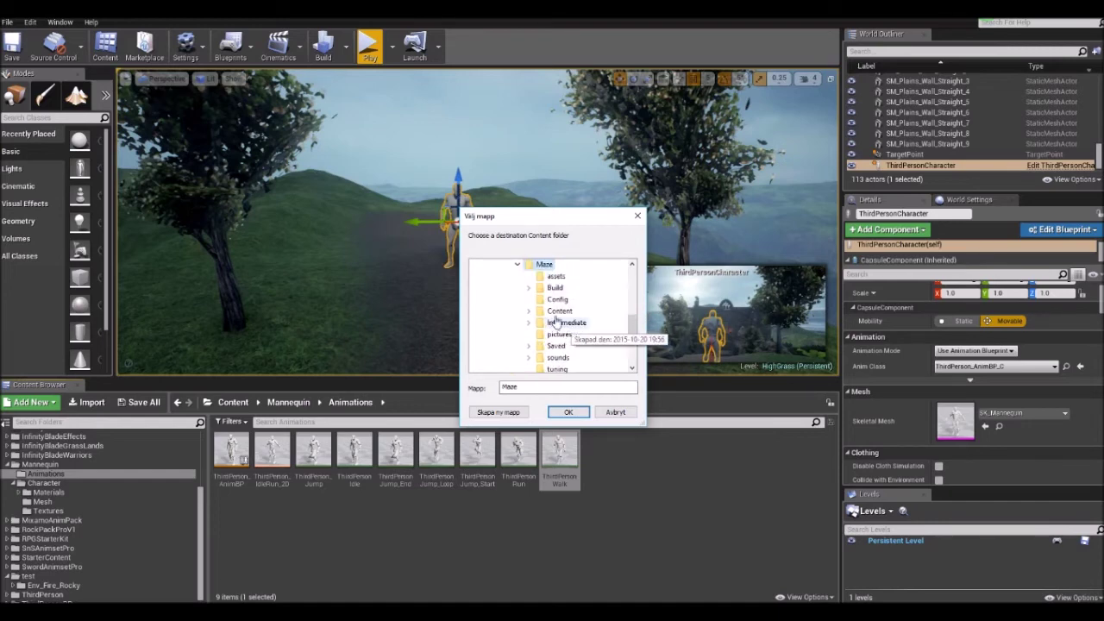
pyautogui.doubleClick(560, 310)
# Step: Cancel the destination folder prompt without migrating
pyautogui.scroll(1, 573, 321)
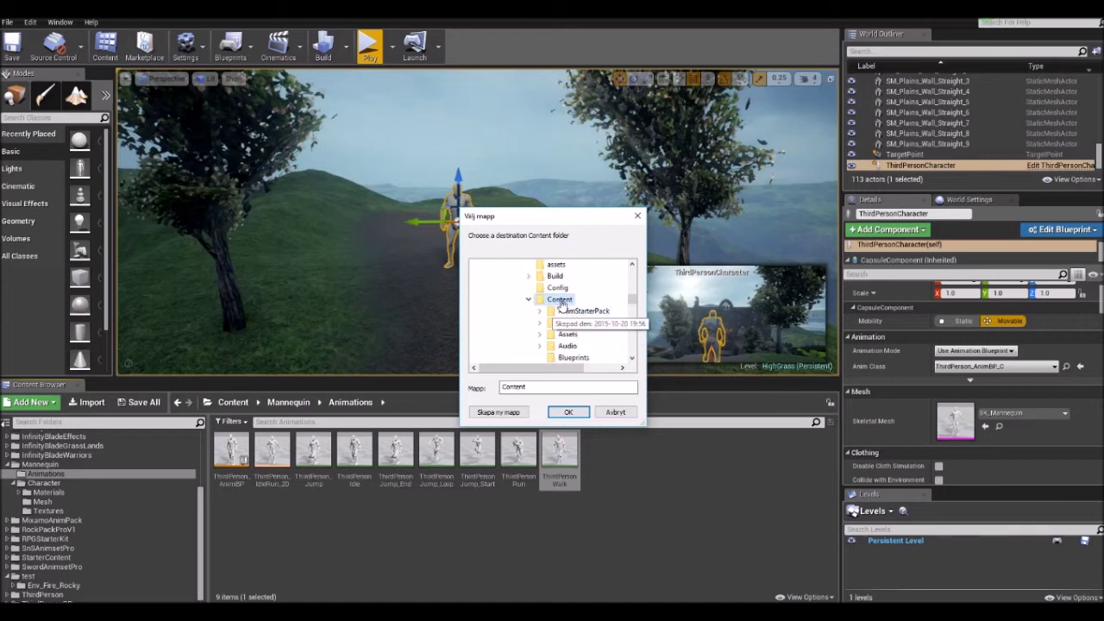
pyautogui.scroll(1, 556, 307)
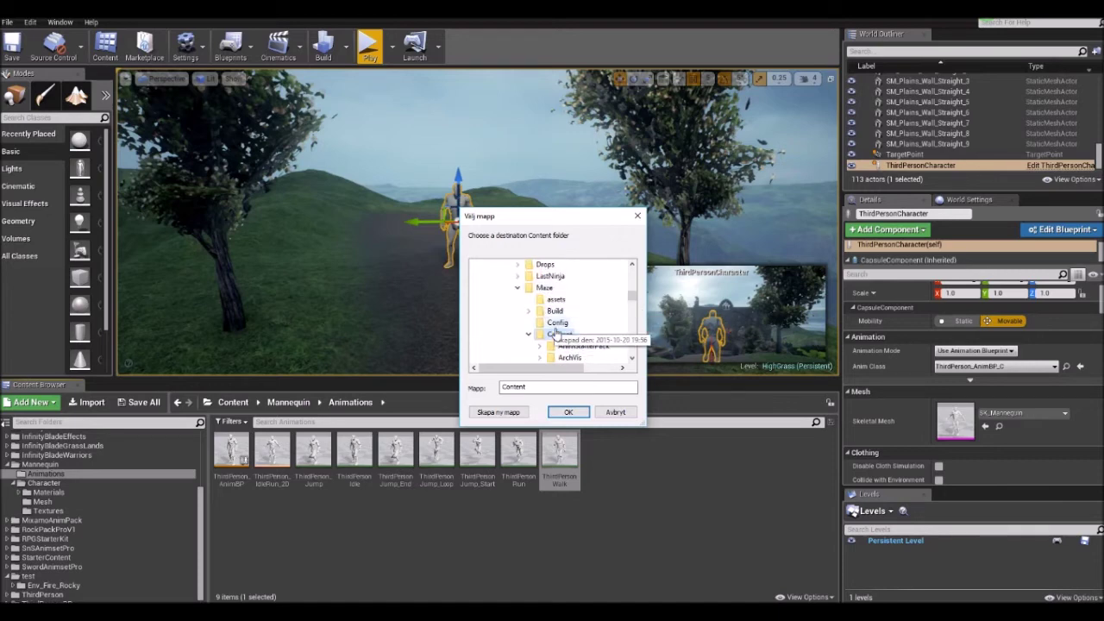
pyautogui.scroll(-1, 557, 307)
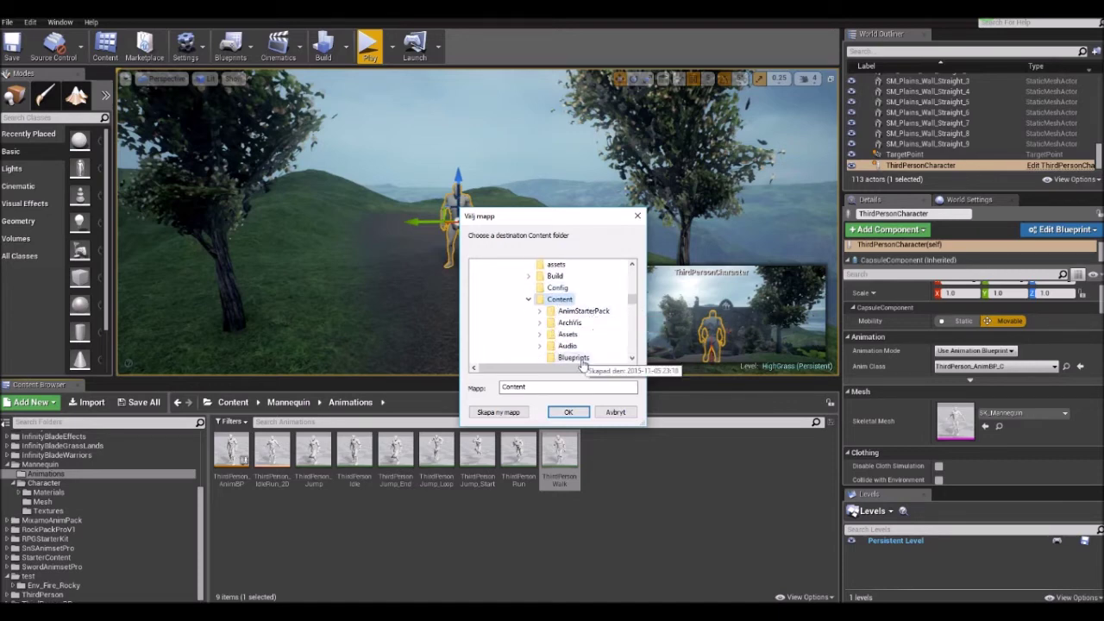
pyautogui.click(614, 413)
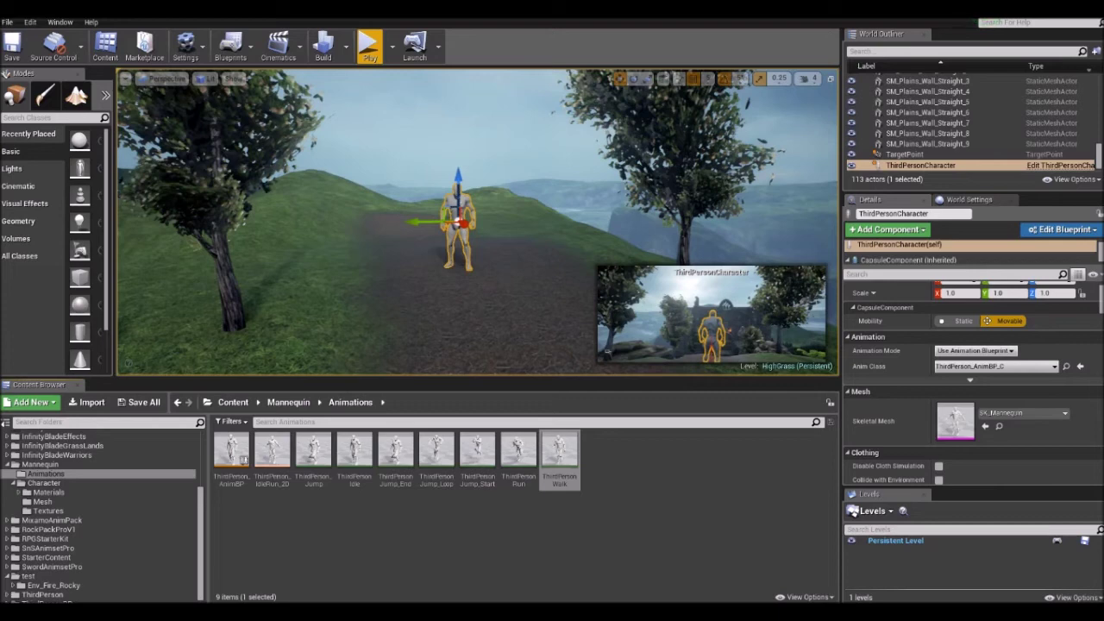
pyautogui.rightClick(556, 444)
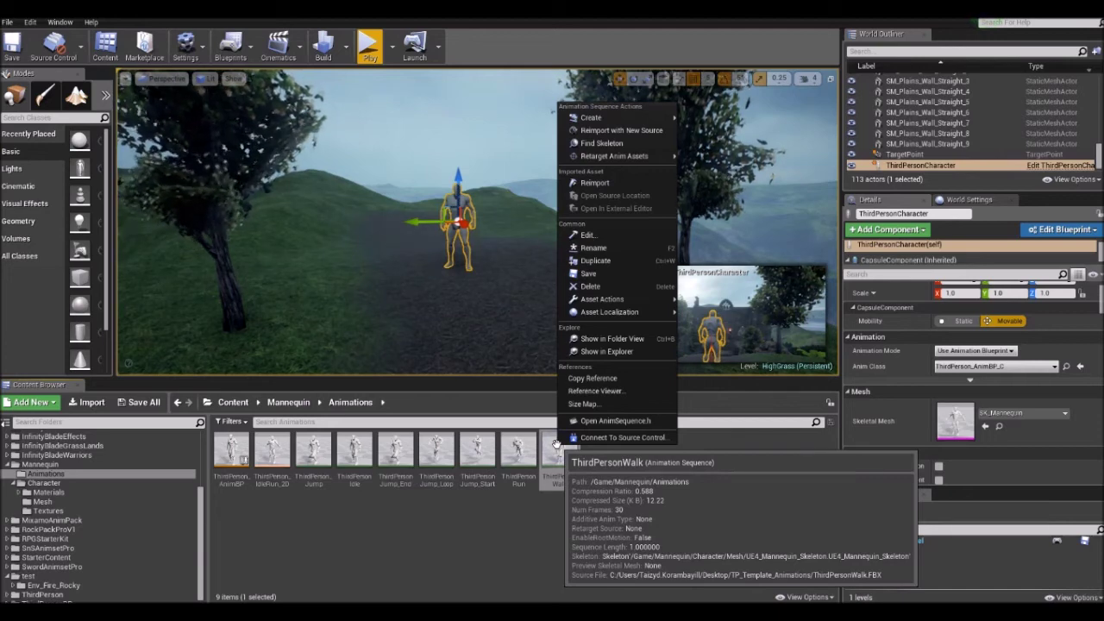
pyautogui.moveTo(630, 300)
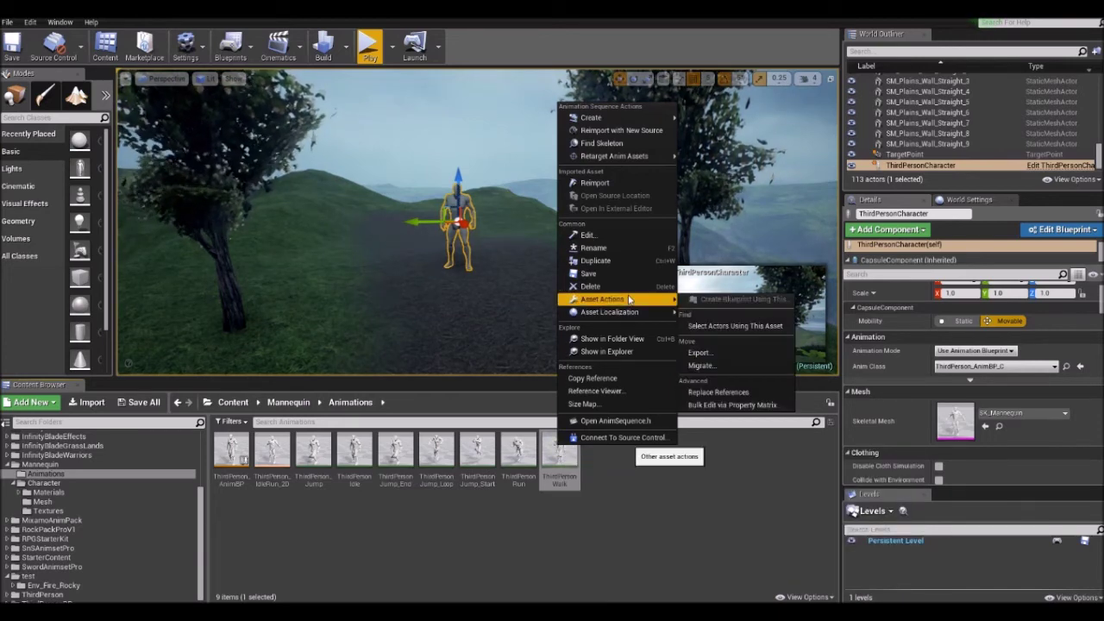
pyautogui.click(717, 354)
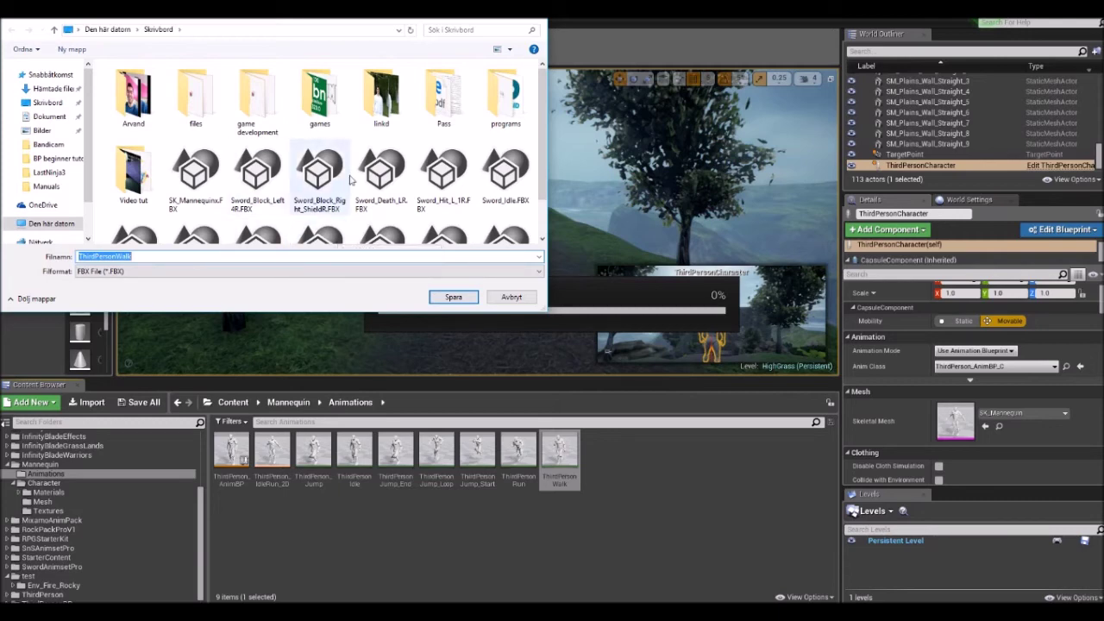
pyautogui.scroll(-1, 350, 178)
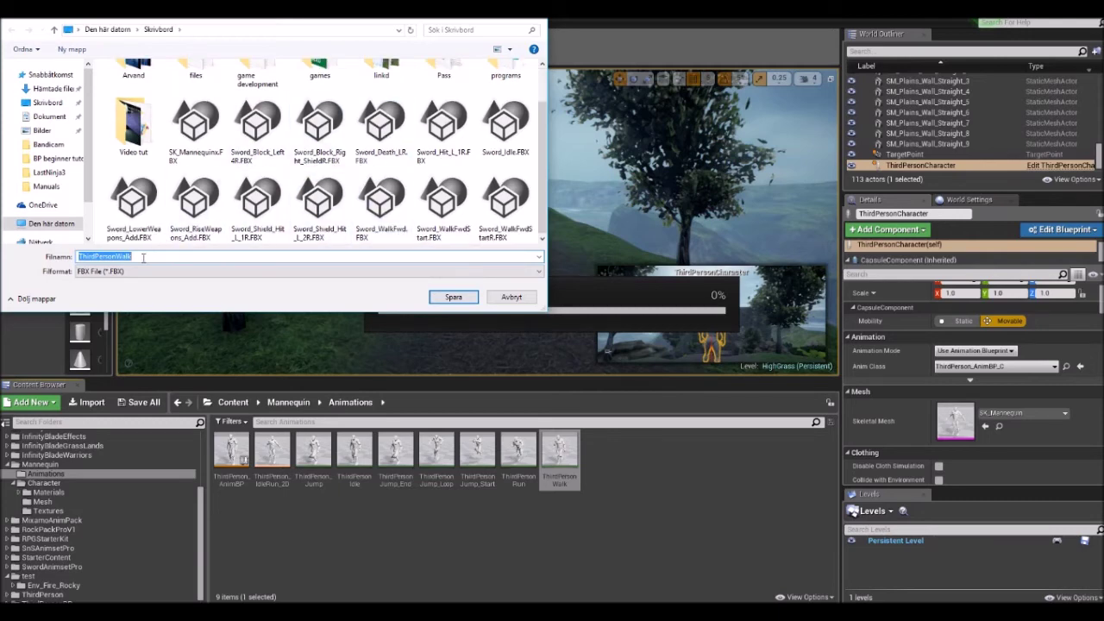
pyautogui.click(521, 296)
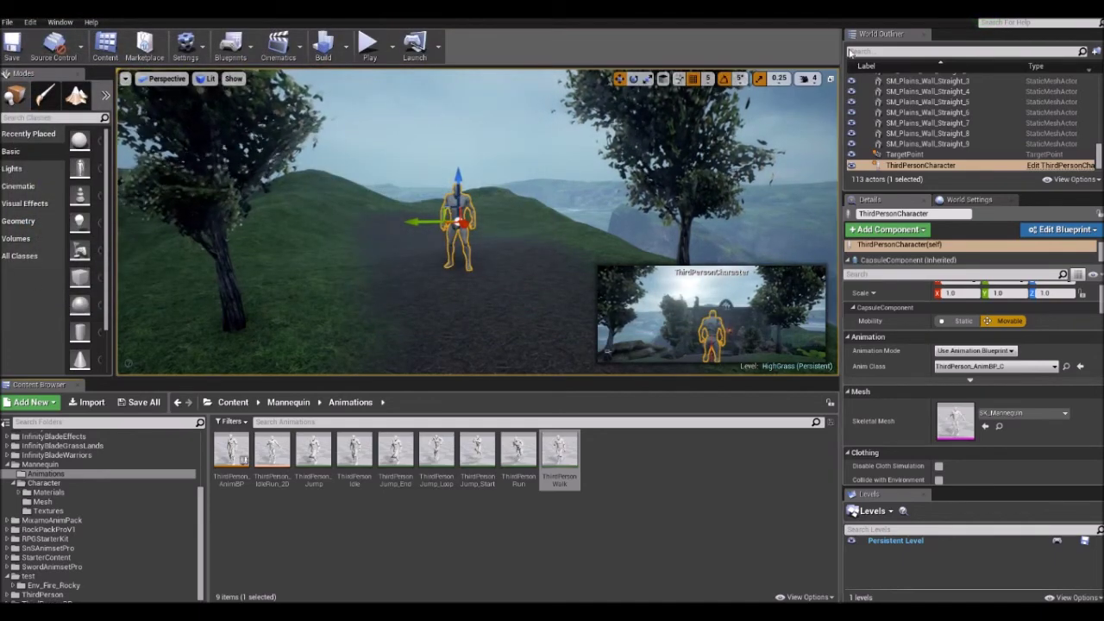
# Step: Restore the Unreal Editor to a smaller window and move it right to reveal the desktop FBX files
pyautogui.moveTo(1000, 40); pyautogui.dragTo(1043, 58)
pyautogui.click(43, 473)
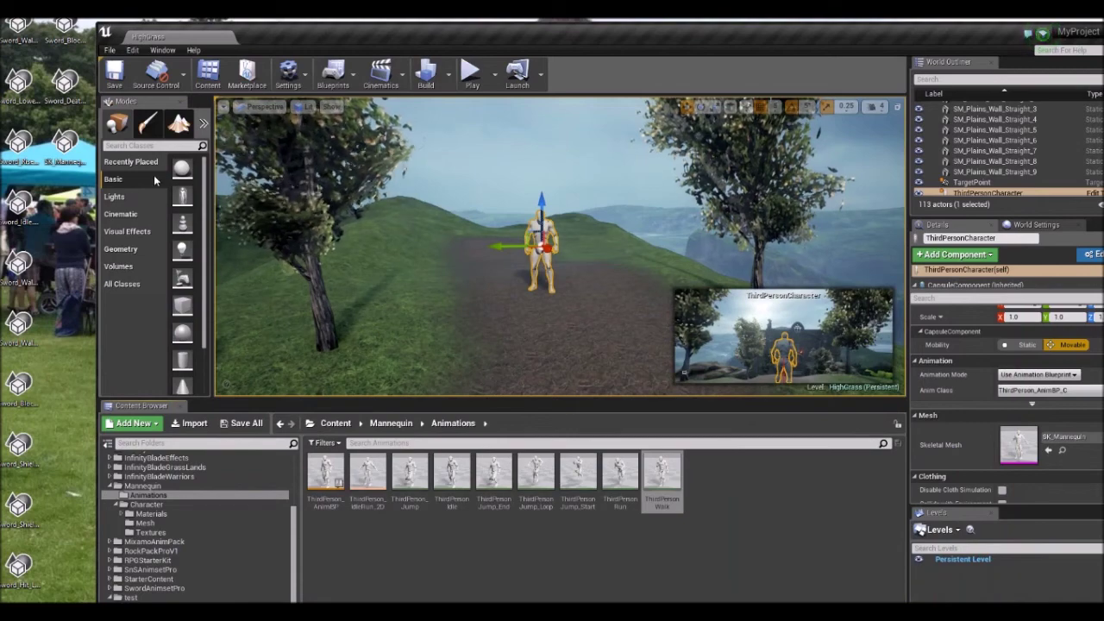
pyautogui.moveTo(362, 36); pyautogui.dragTo(368, 24)
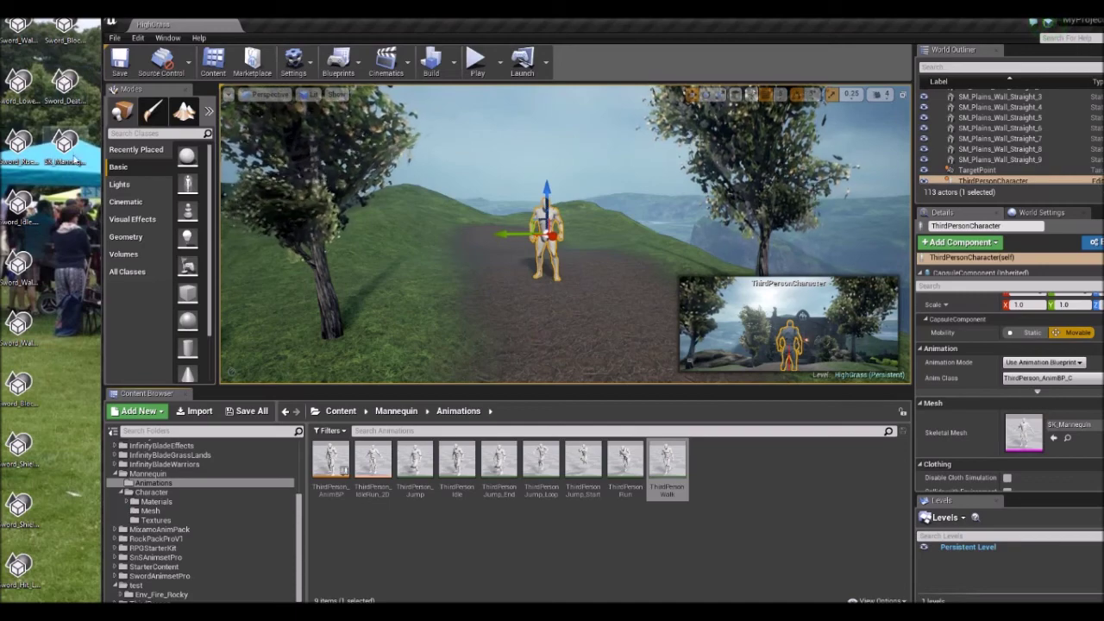
pyautogui.moveTo(444, 25); pyautogui.dragTo(467, 16)
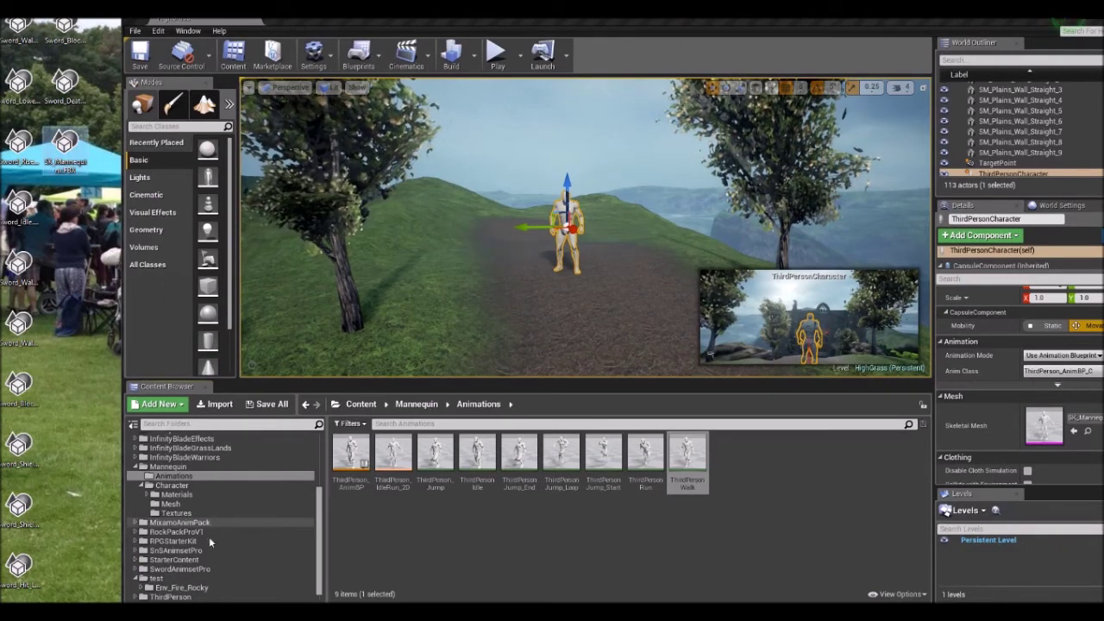
pyautogui.scroll(-1, 209, 536)
# Step: Drag SK_Mannequin.FBX from the desktop into the Content Browser's test folder
pyautogui.click(190, 559)
pyautogui.click(186, 569)
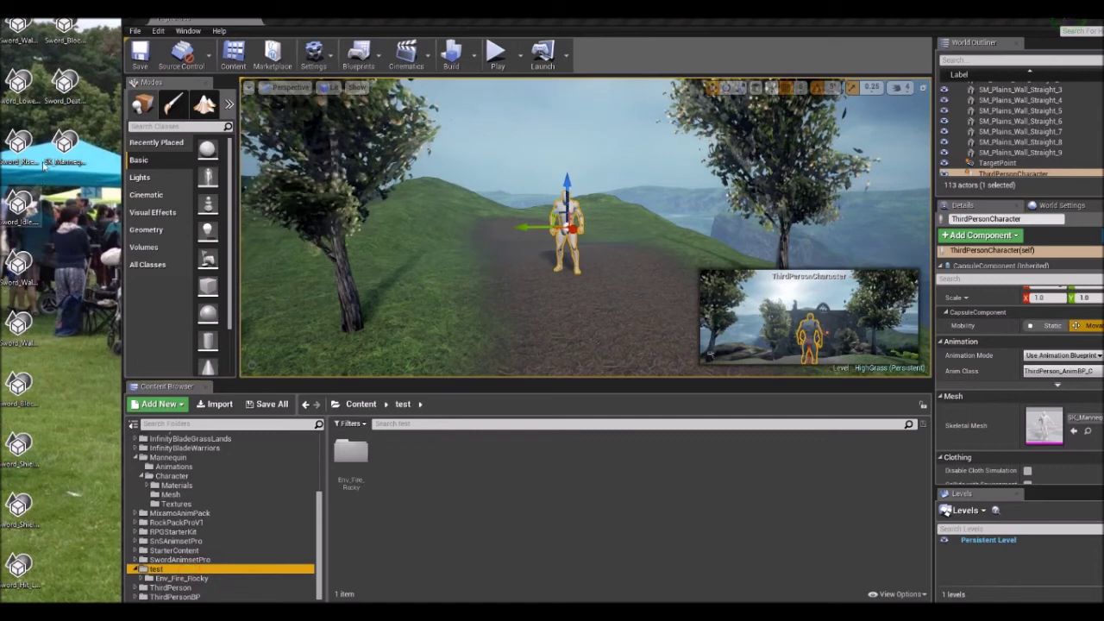
pyautogui.click(64, 145)
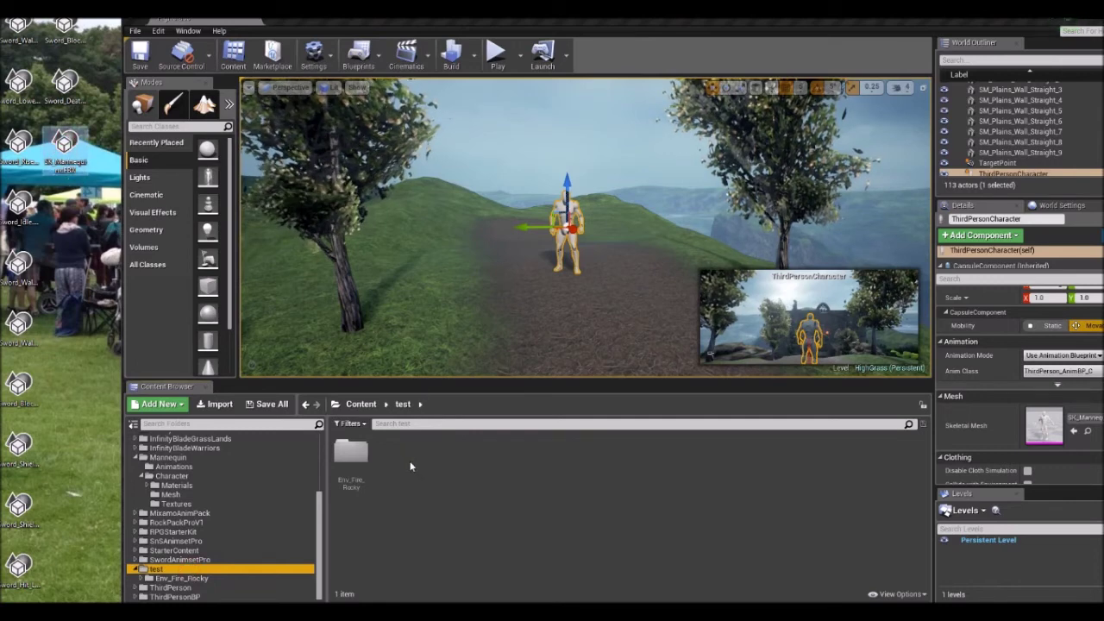
pyautogui.moveTo(414, 470); pyautogui.dragTo(417, 472)
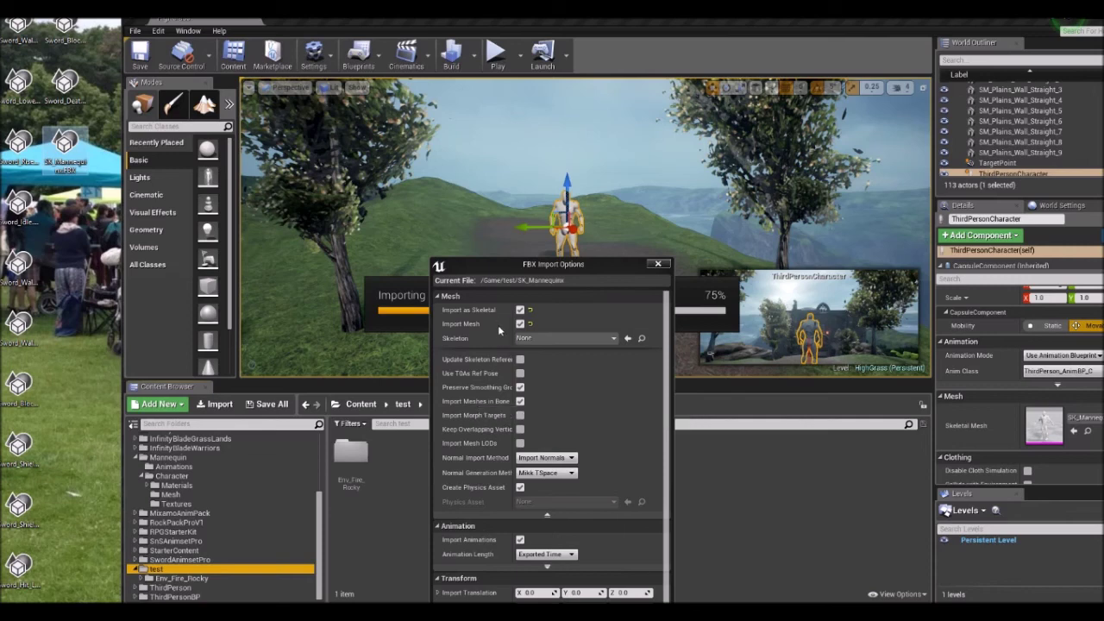
# Step: Import all with the FBX mesh import options and close the message log
pyautogui.moveTo(542, 264); pyautogui.dragTo(585, 167)
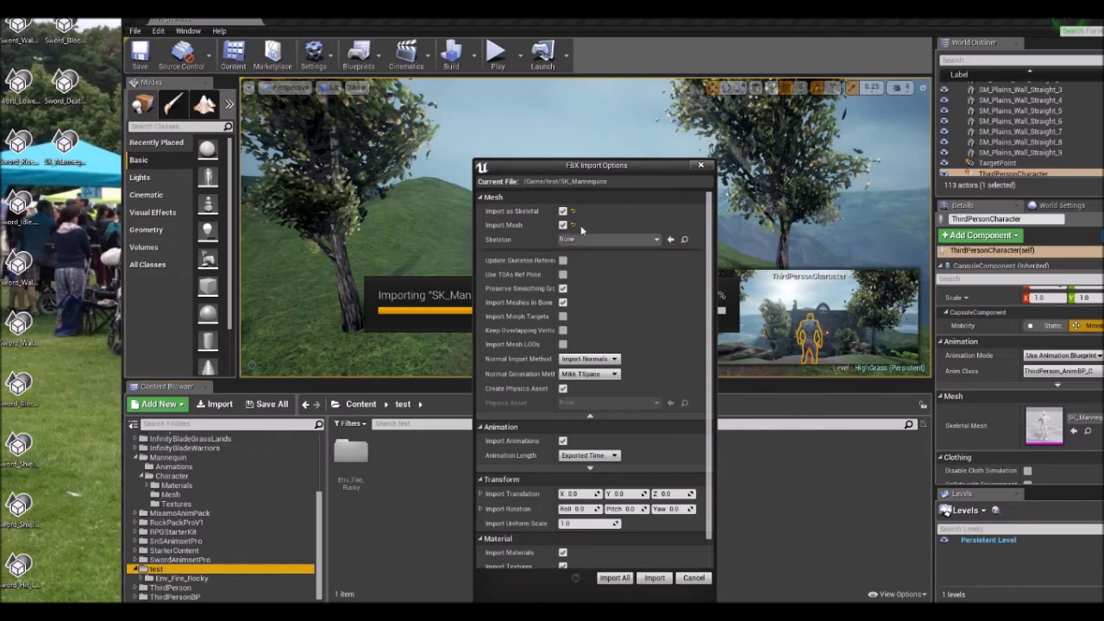
pyautogui.click(587, 419)
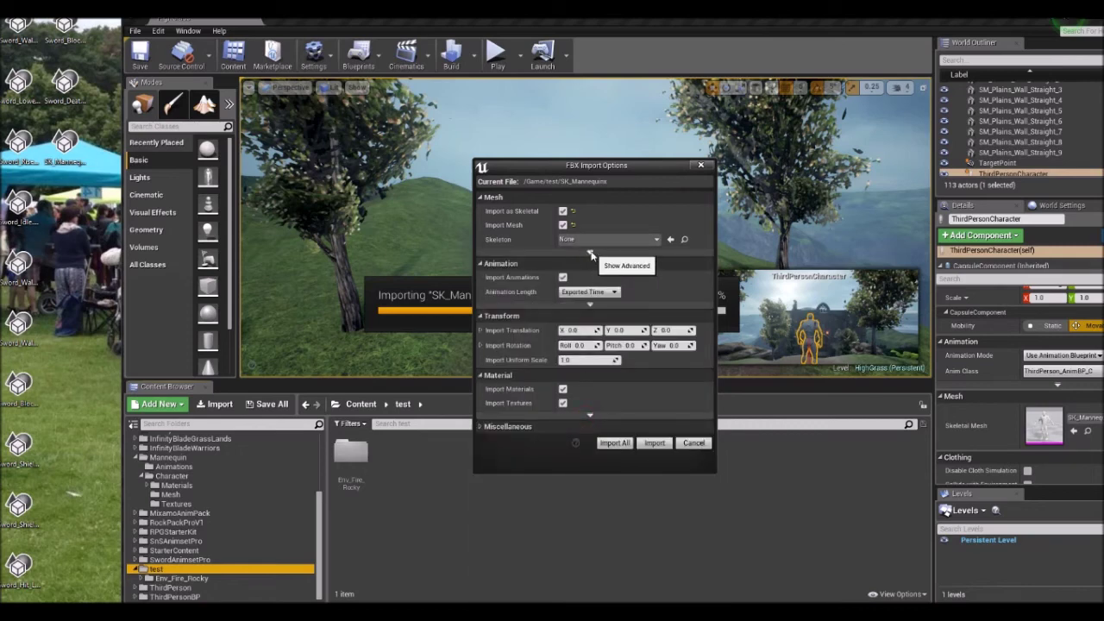
pyautogui.click(590, 253)
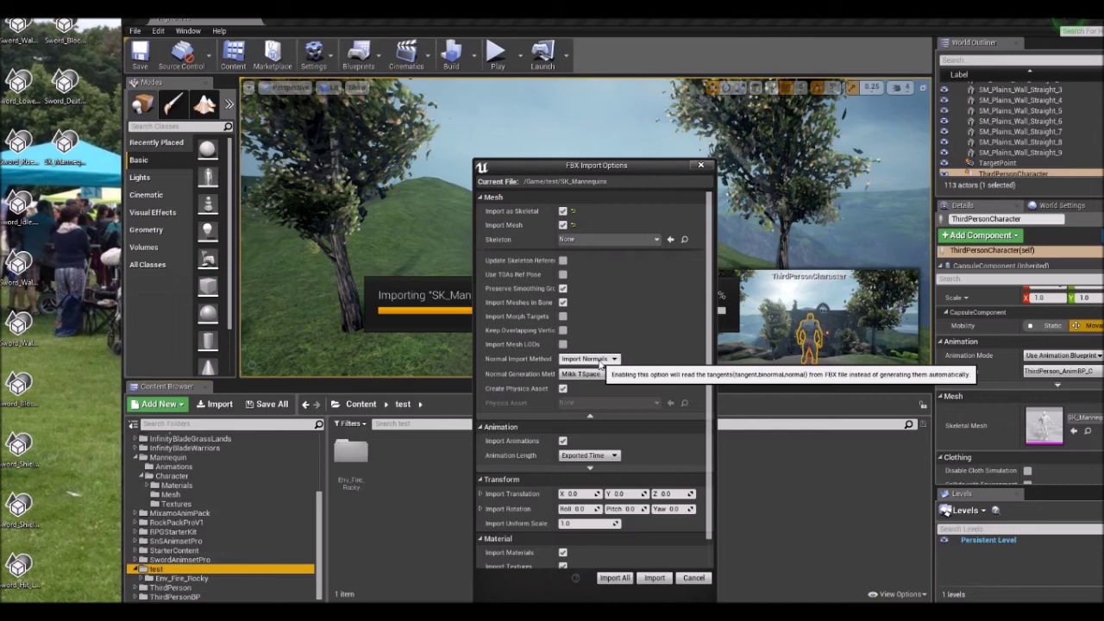
pyautogui.click(613, 579)
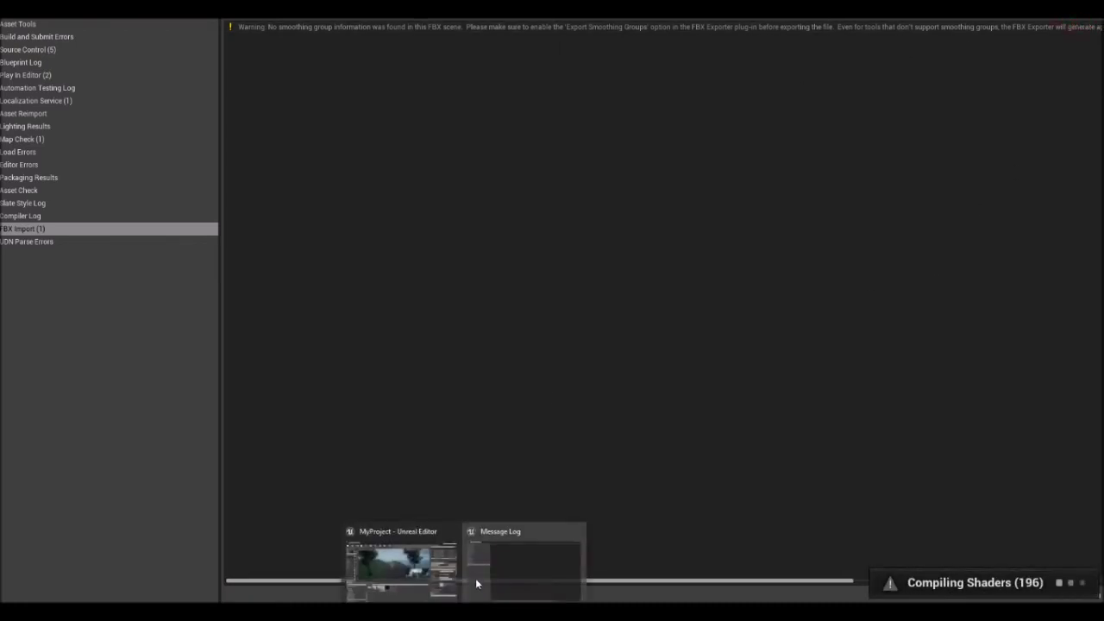
pyautogui.click(577, 529)
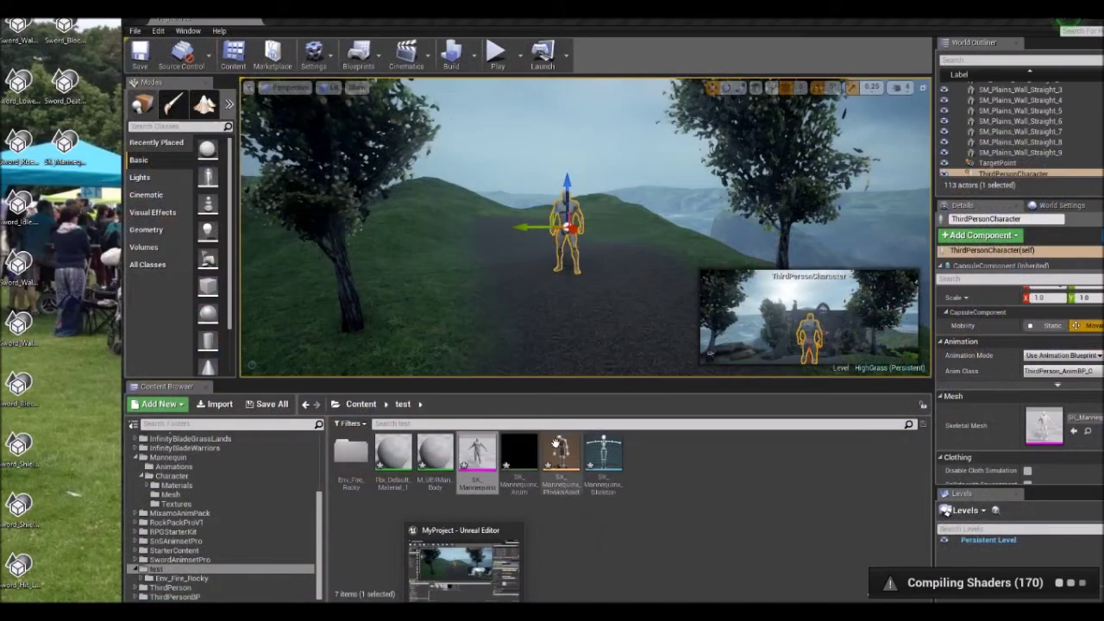
pyautogui.click(660, 522)
pyautogui.moveTo(510, 465)
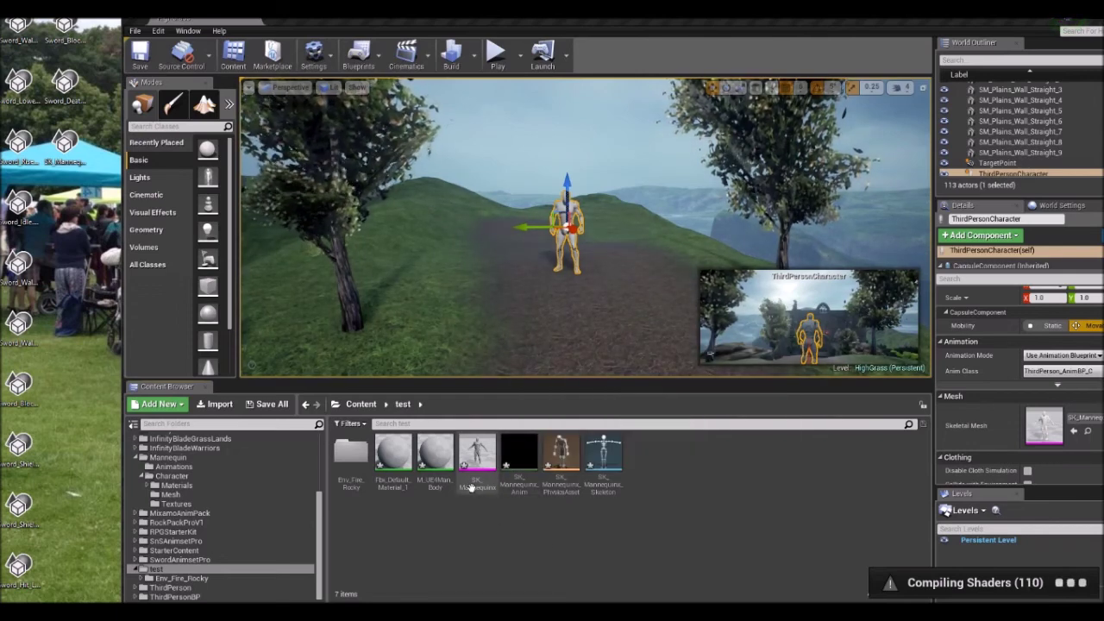
pyautogui.moveTo(479, 481)
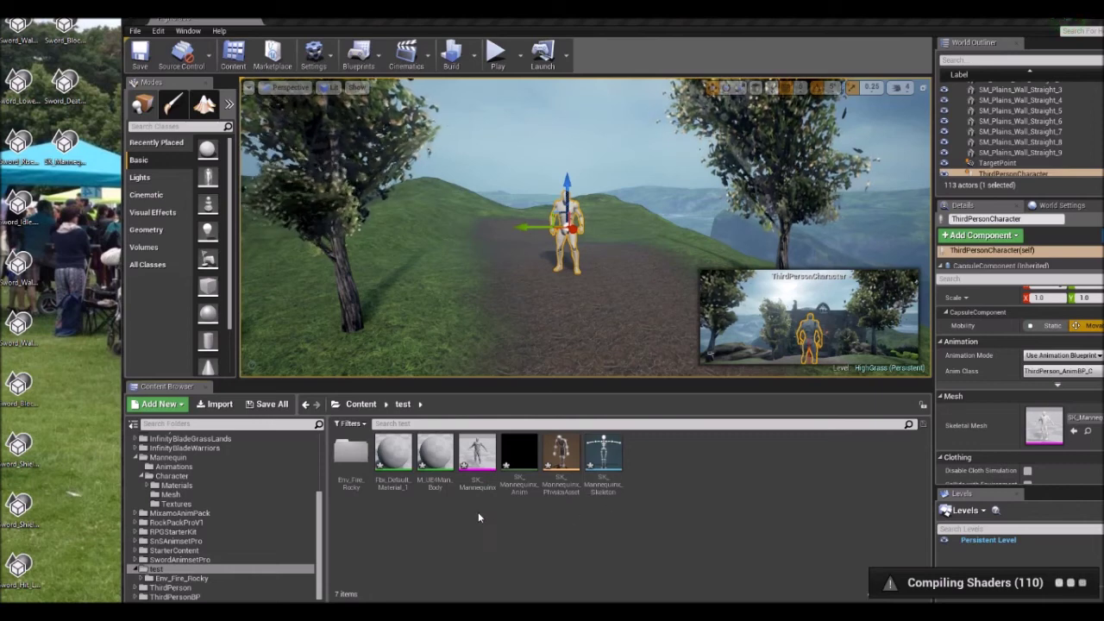
pyautogui.moveTo(465, 463)
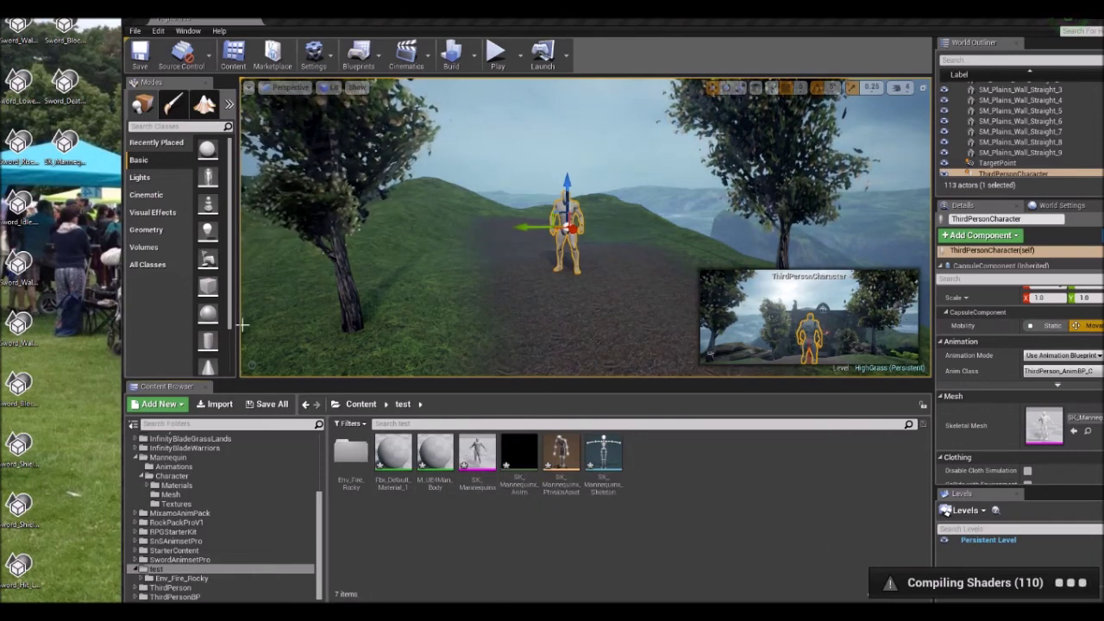
pyautogui.click(24, 161)
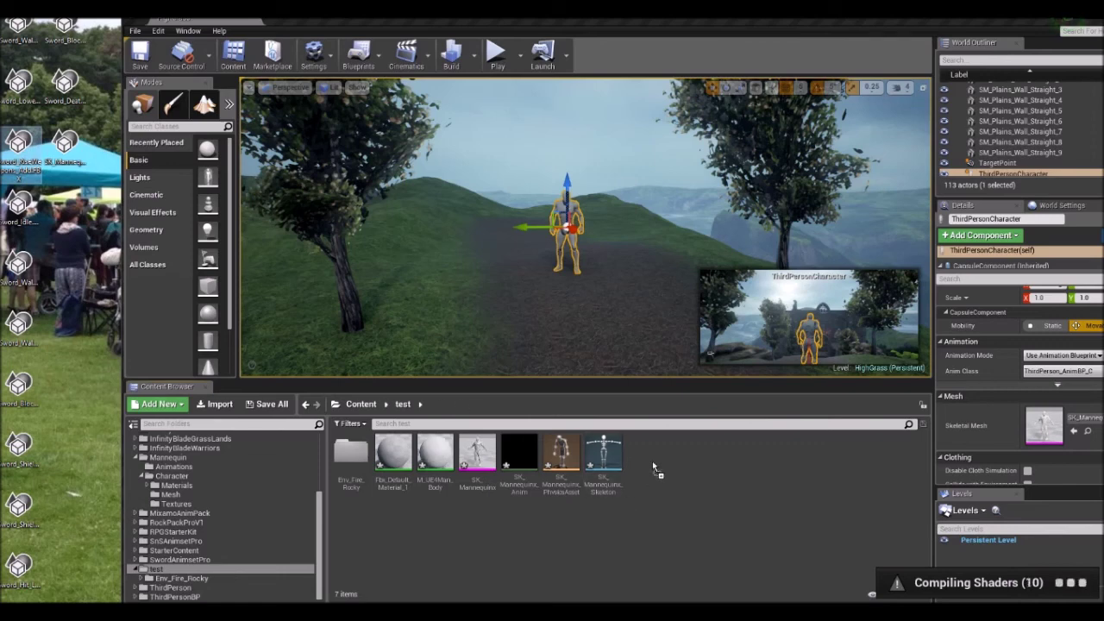
pyautogui.moveTo(653, 463); pyautogui.dragTo(653, 463)
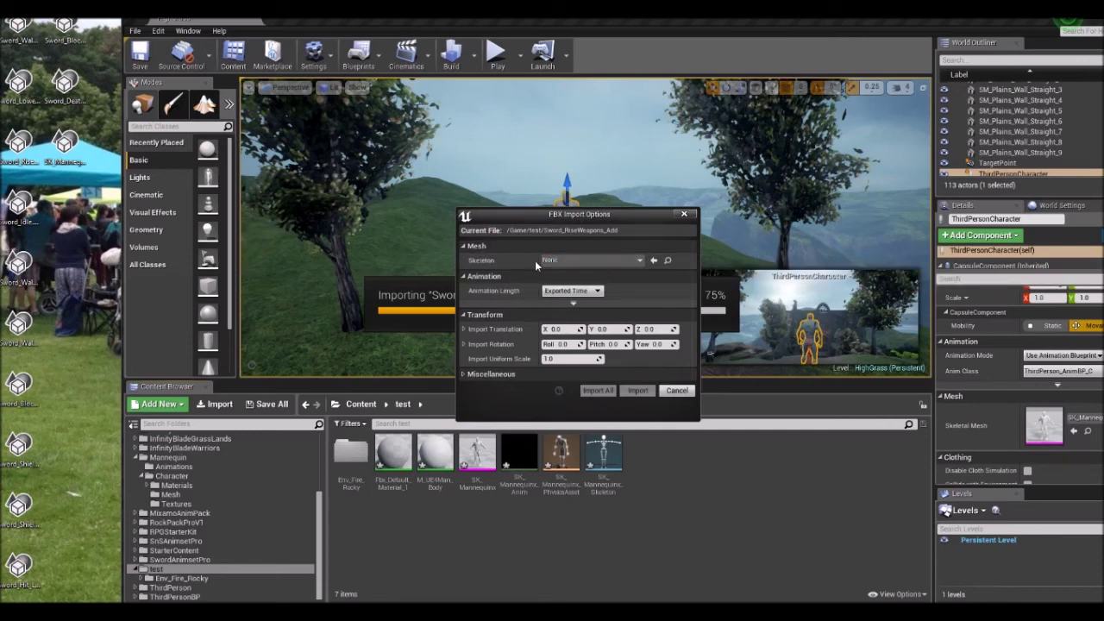
pyautogui.click(593, 260)
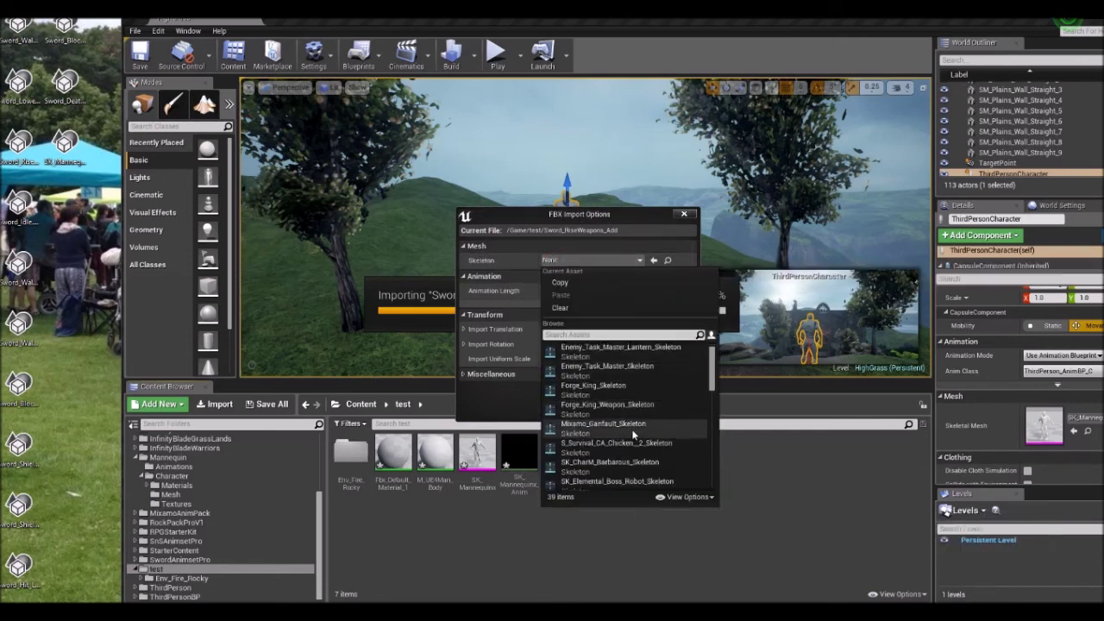
pyautogui.scroll(-10, 634, 434)
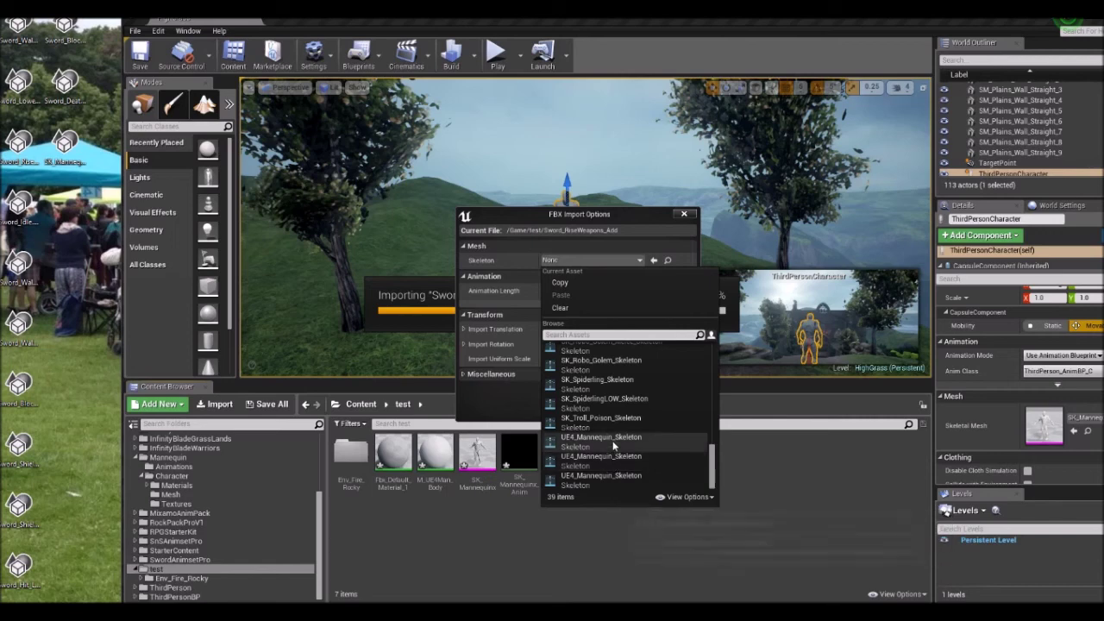
pyautogui.moveTo(613, 445)
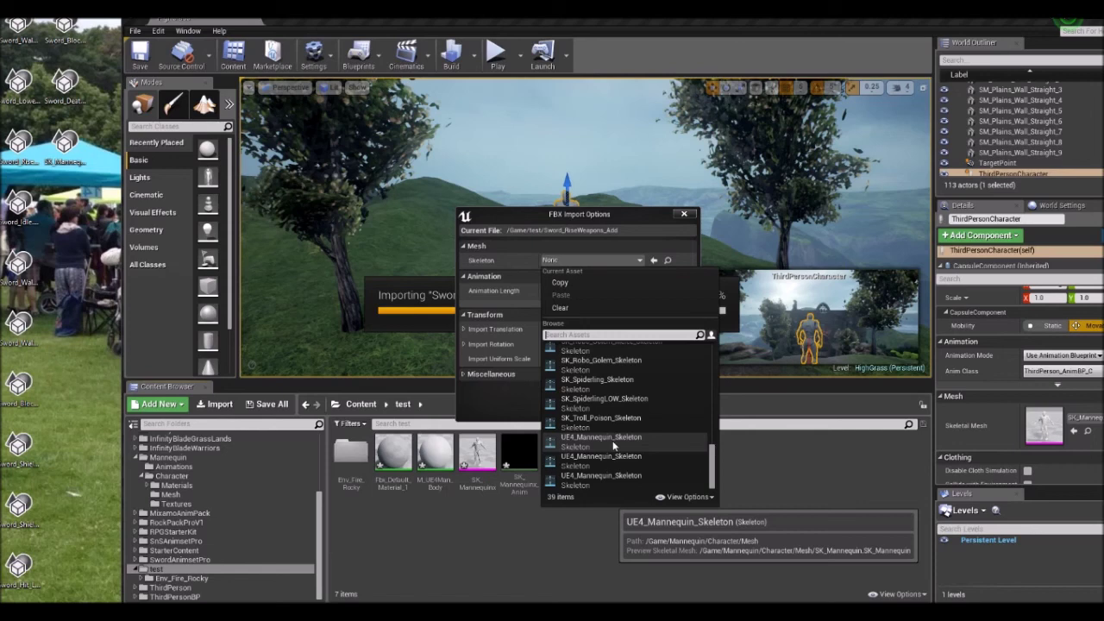
pyautogui.click(613, 446)
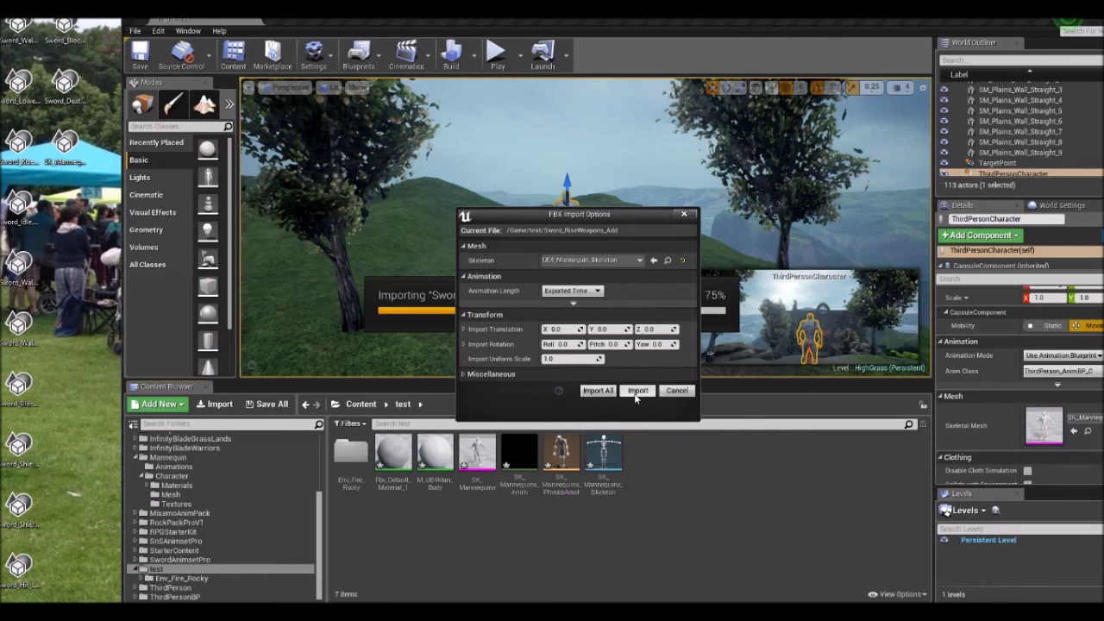
pyautogui.click(681, 391)
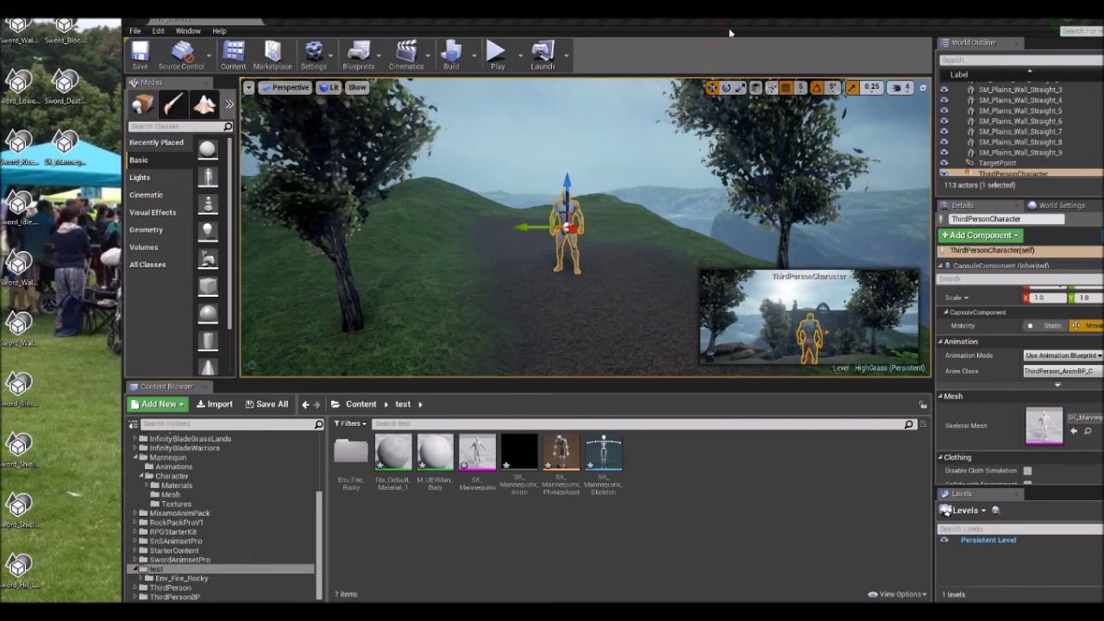
pyautogui.doubleClick(793, 26)
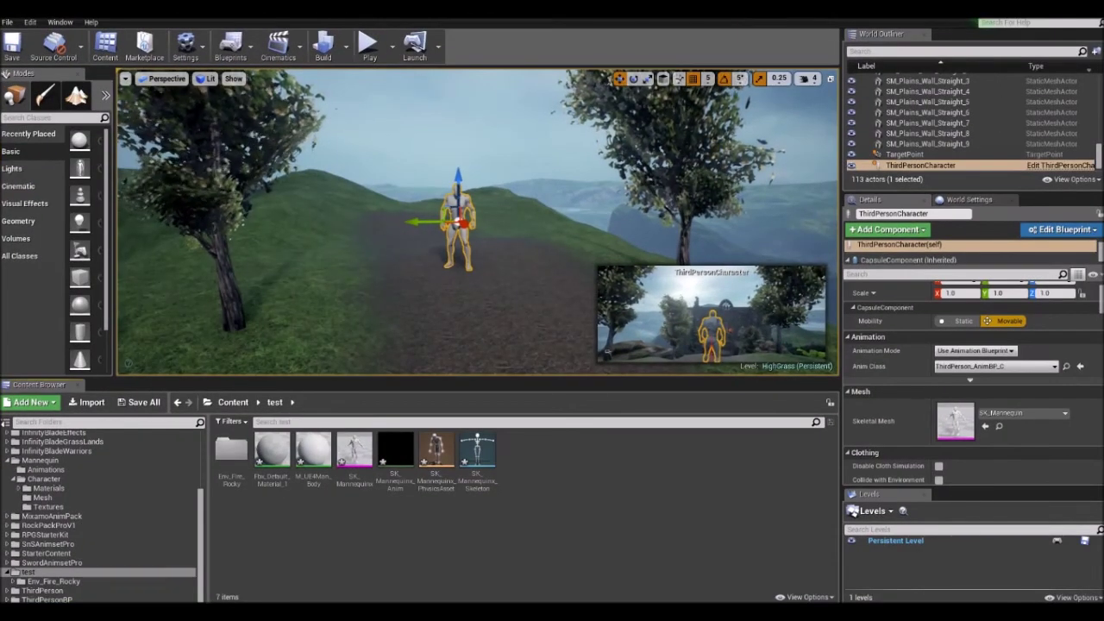